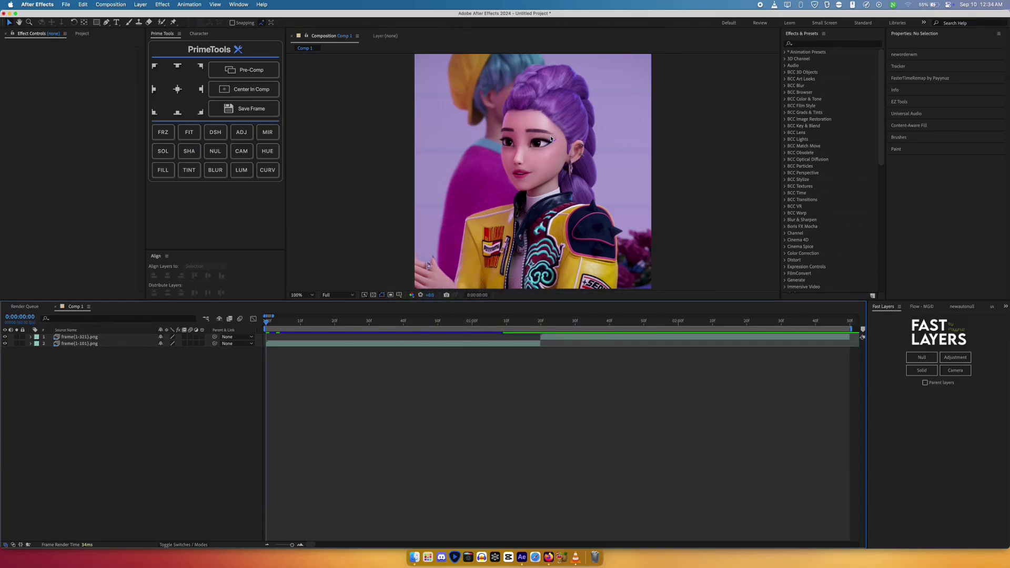
Step: Add a new adjustment layer above the two PNG frame layers in Comp 1
key(period)
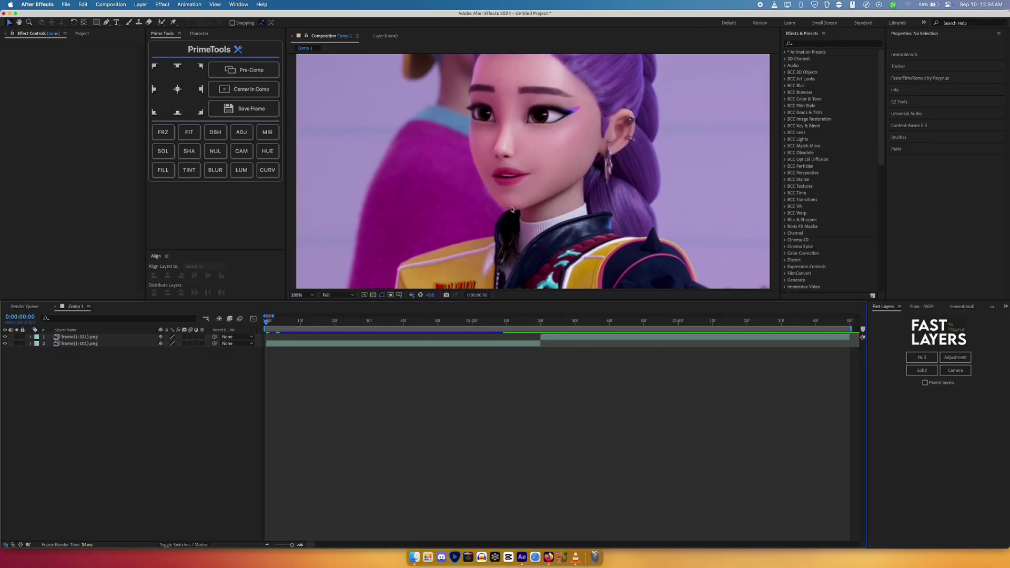
key(comma)
right_click(178, 399)
mouse_move(221, 404)
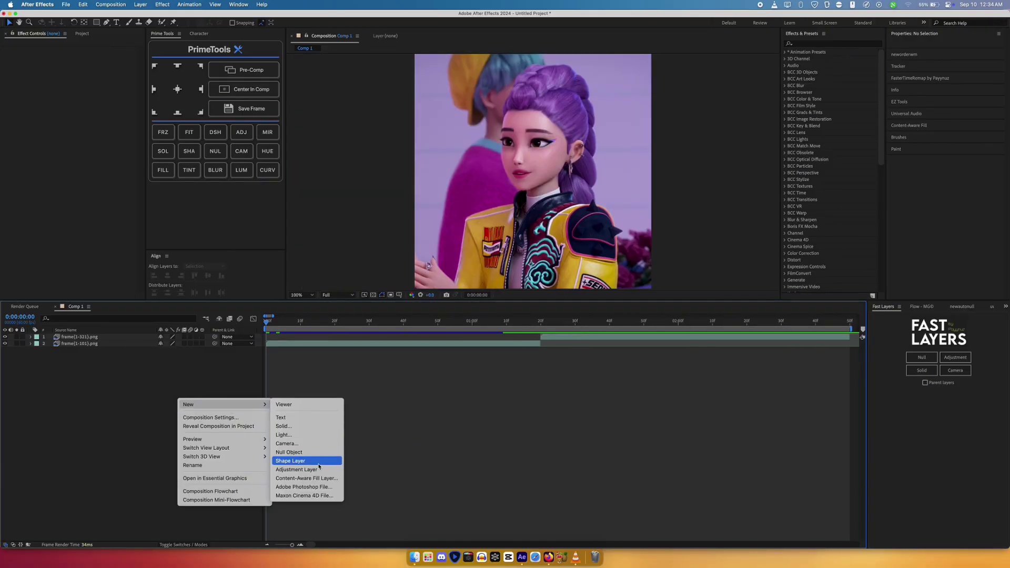
click(406, 378)
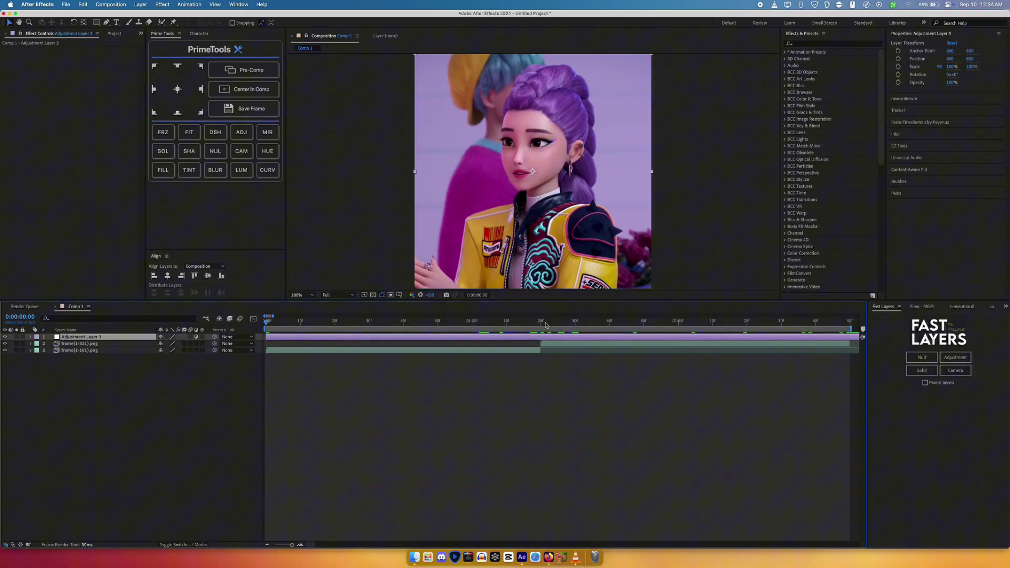
Step: Scrub to the comp's end, then duplicate and delete the adjustment layer copy
drag(544, 321, 848, 313)
click(849, 314)
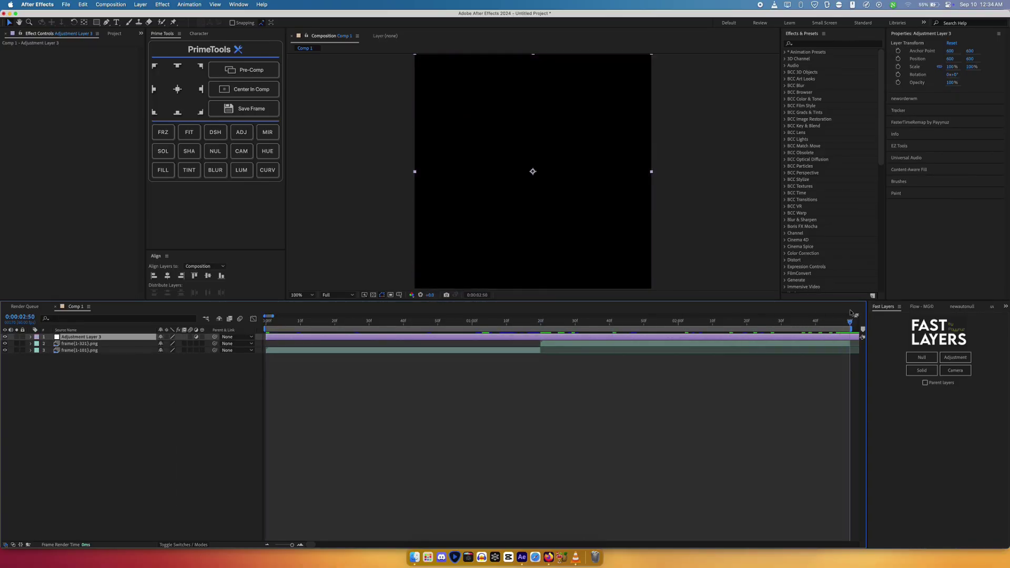
key(ctrl+d)
key(Delete)
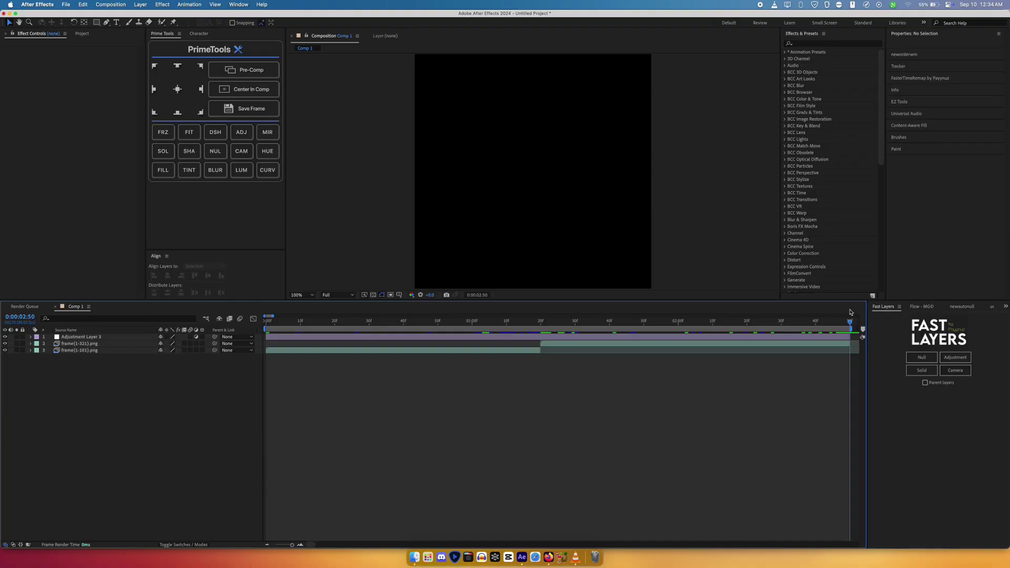
Step: At 0:00:01:39, apply Motion Tile to Adjustment Layer 3 via quick effect search
click(608, 321)
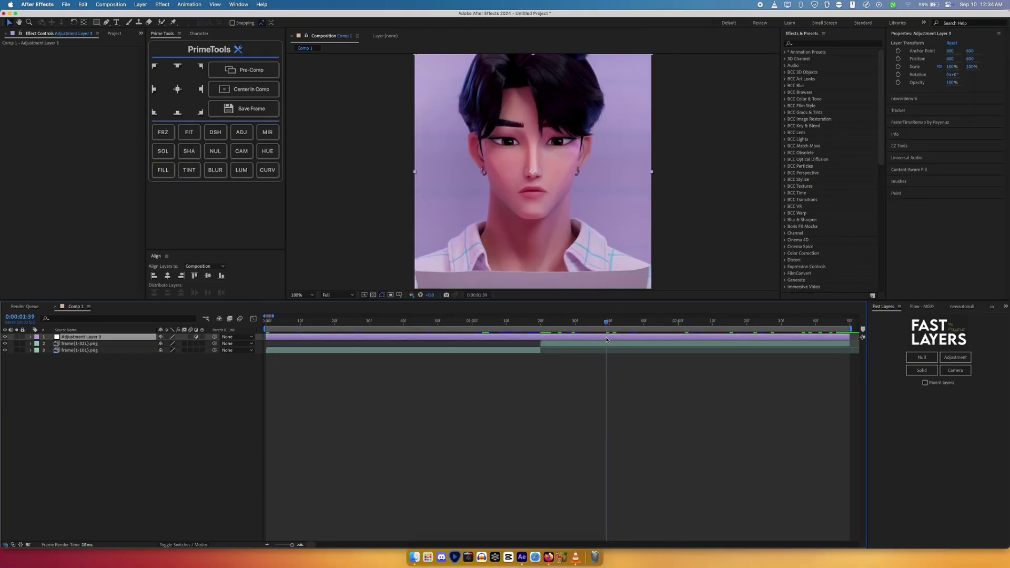
key(ctrl+space)
text(m)
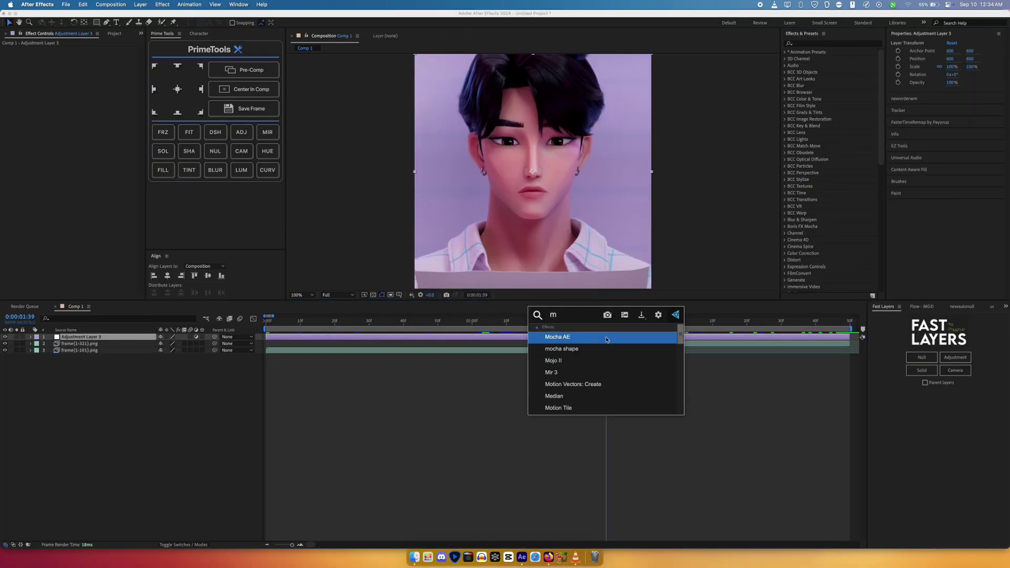
text(otio)
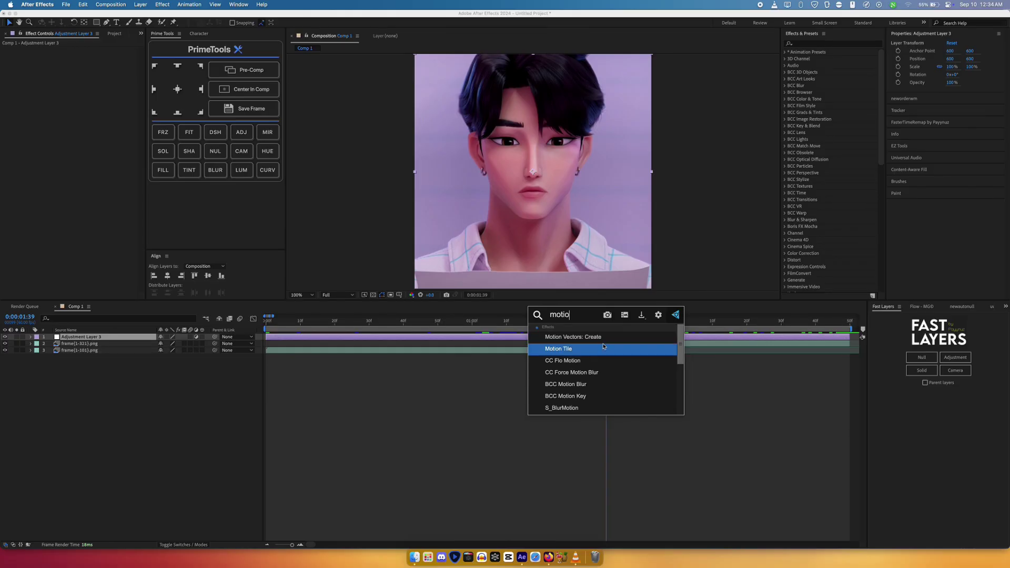
click(605, 349)
Step: Set Motion Tile output height and width to 222 and enable Mirror Edges
click(87, 84)
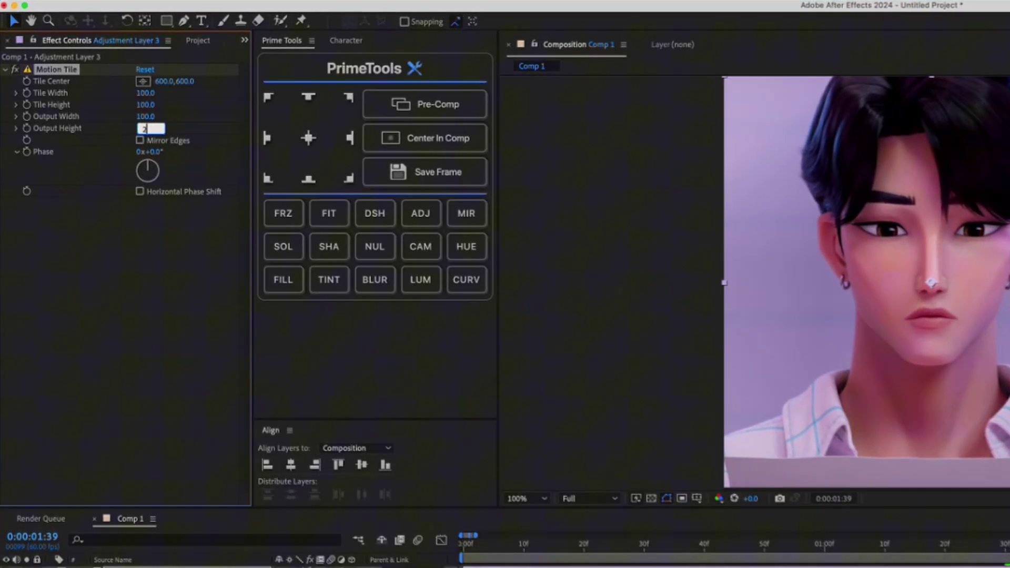
text(222)
key(shift+Tab)
text(222)
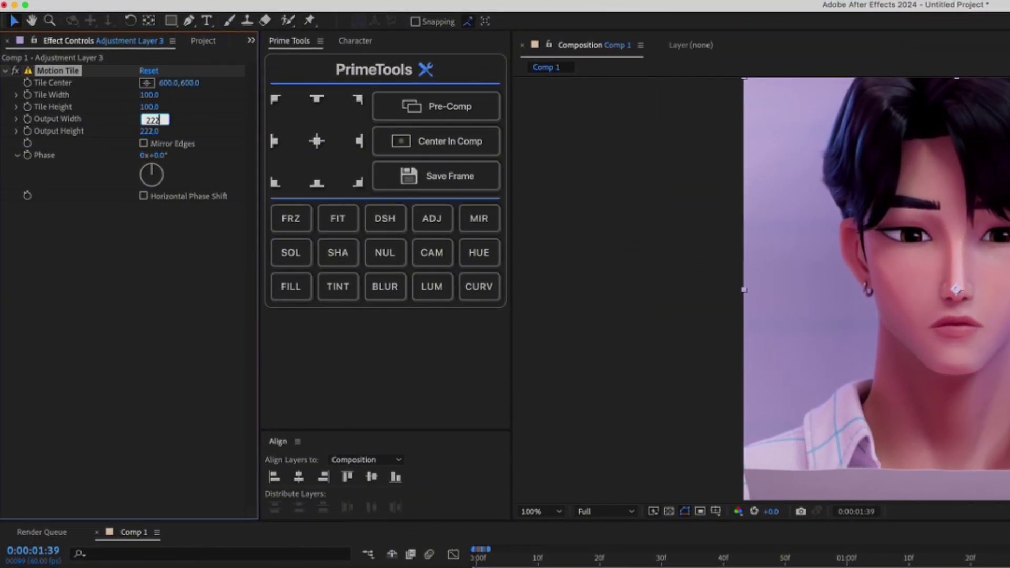
click(143, 143)
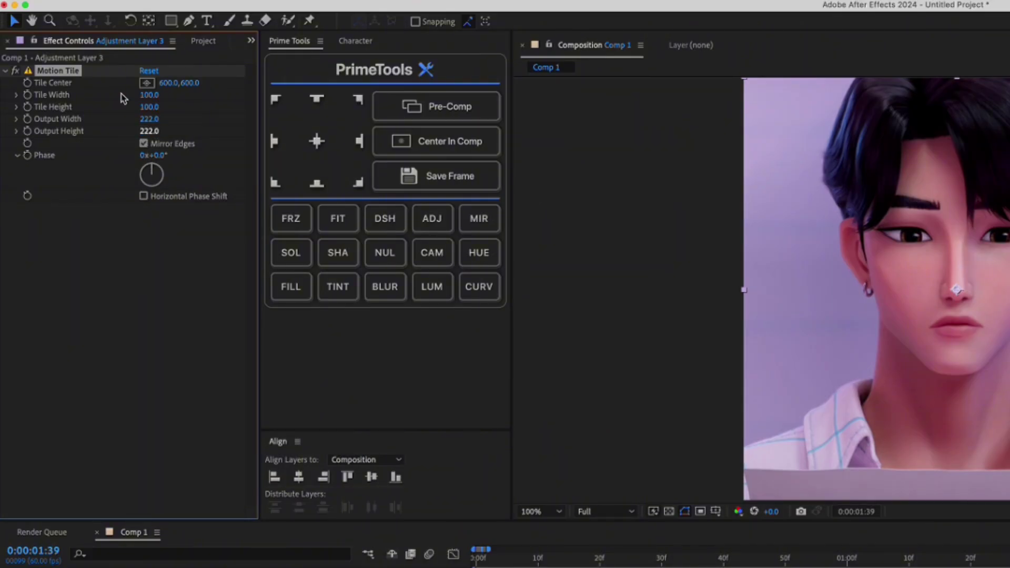
click(4, 70)
Step: Add Unsharp Mask to the adjustment layer with Amount 12 and Radius 15
click(33, 179)
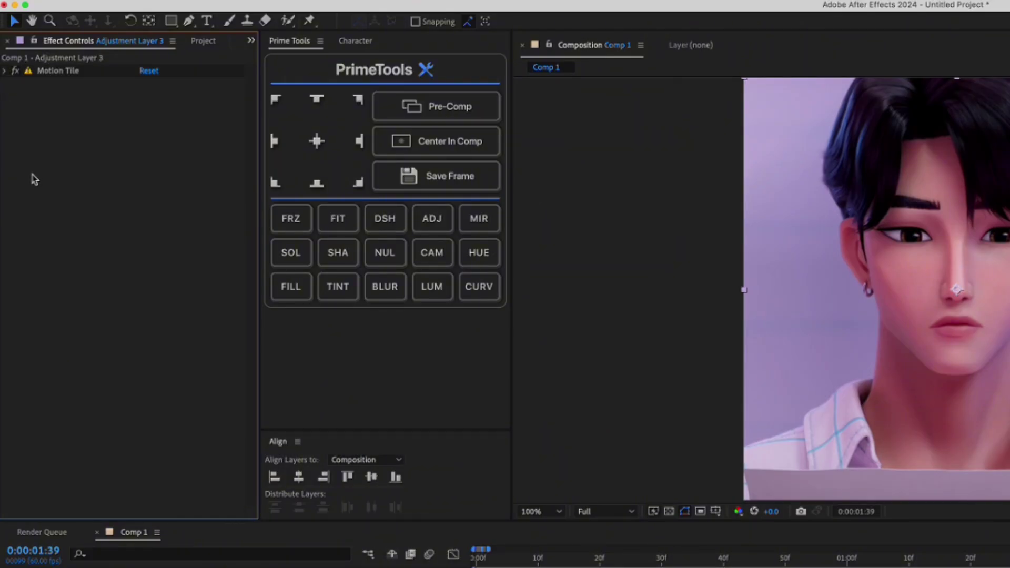
key(ctrl+space)
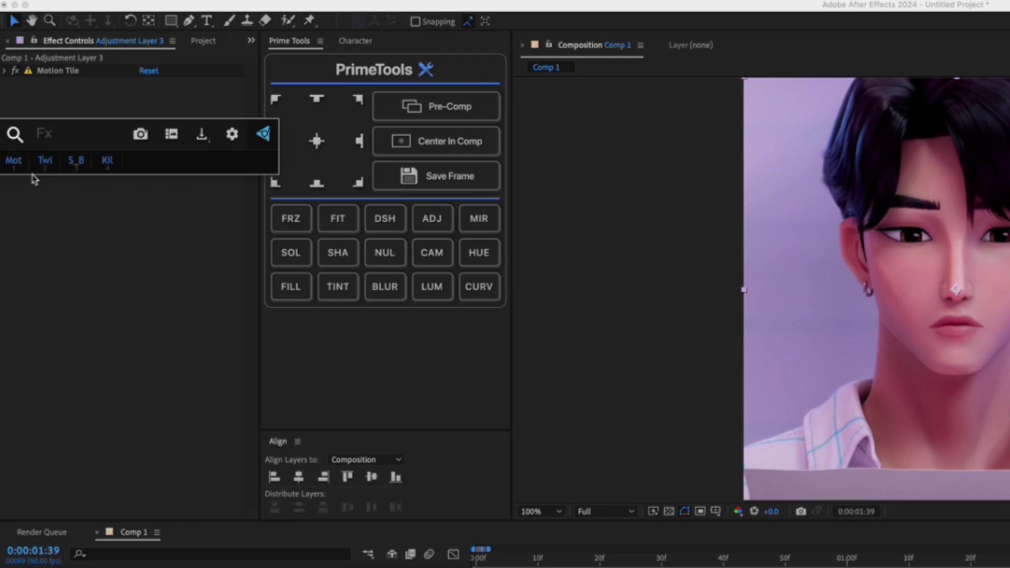
text(unsh)
key(Return)
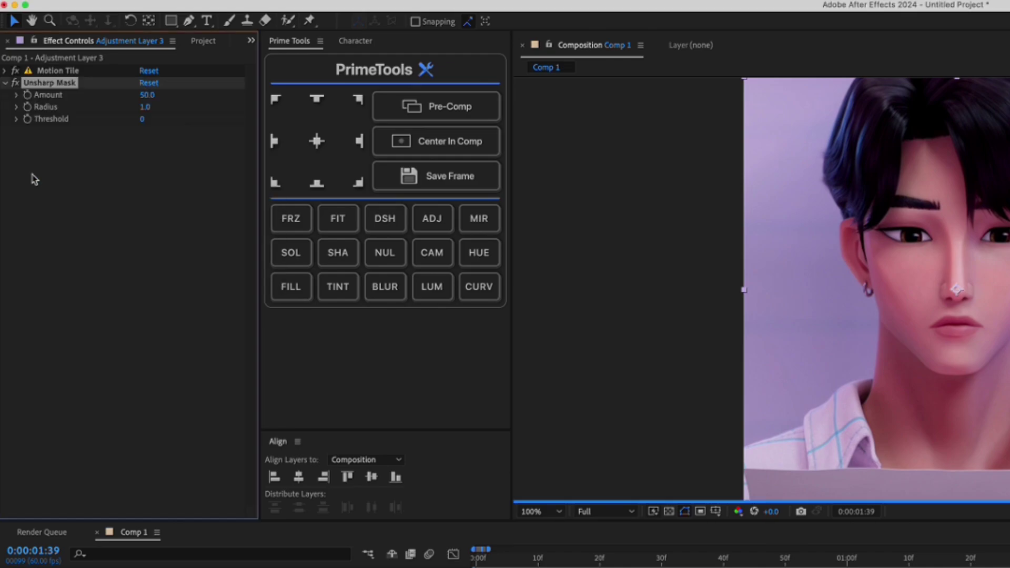
click(146, 96)
text(1)
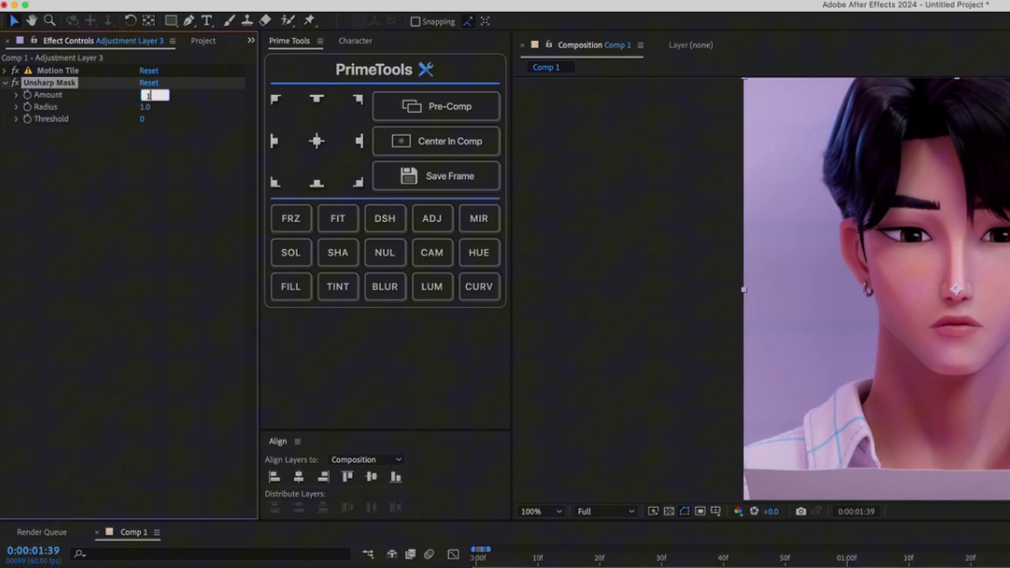
text(2)
key(Return)
click(145, 107)
text(15)
key(Return)
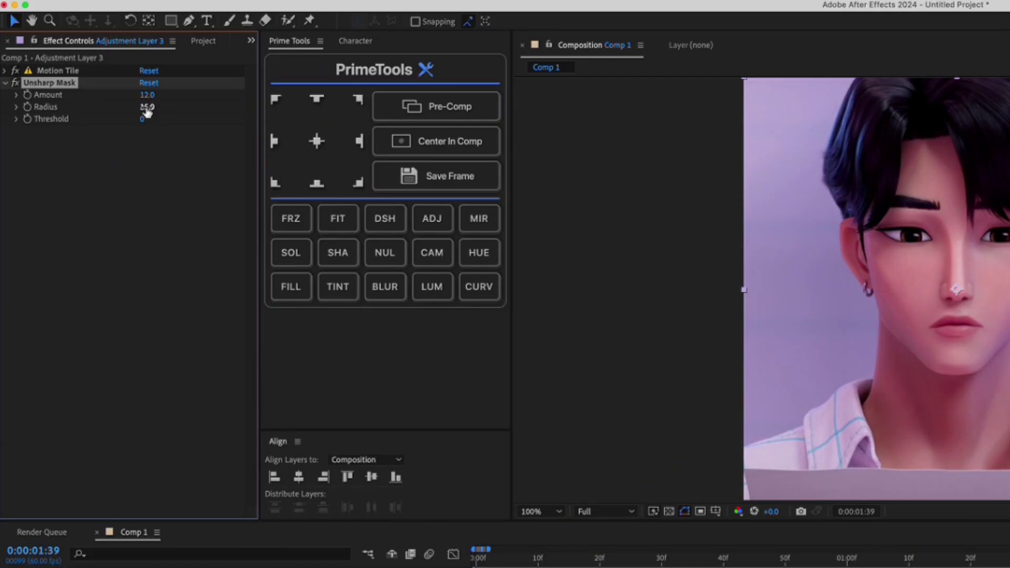
click(6, 83)
Step: Add a Sharpen effect with Sharpen Amount 15
click(40, 158)
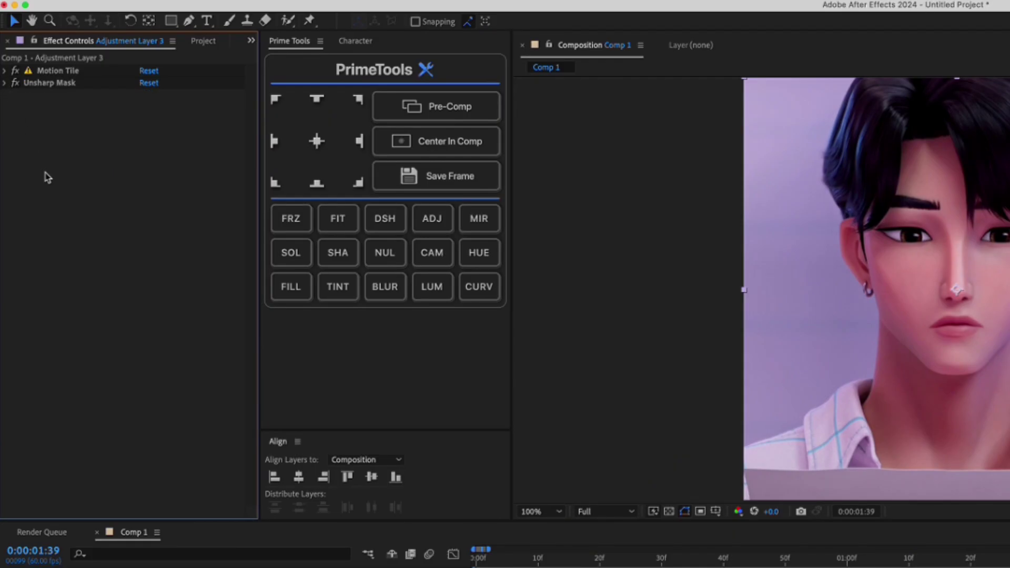
key(ctrl+space)
text(shar)
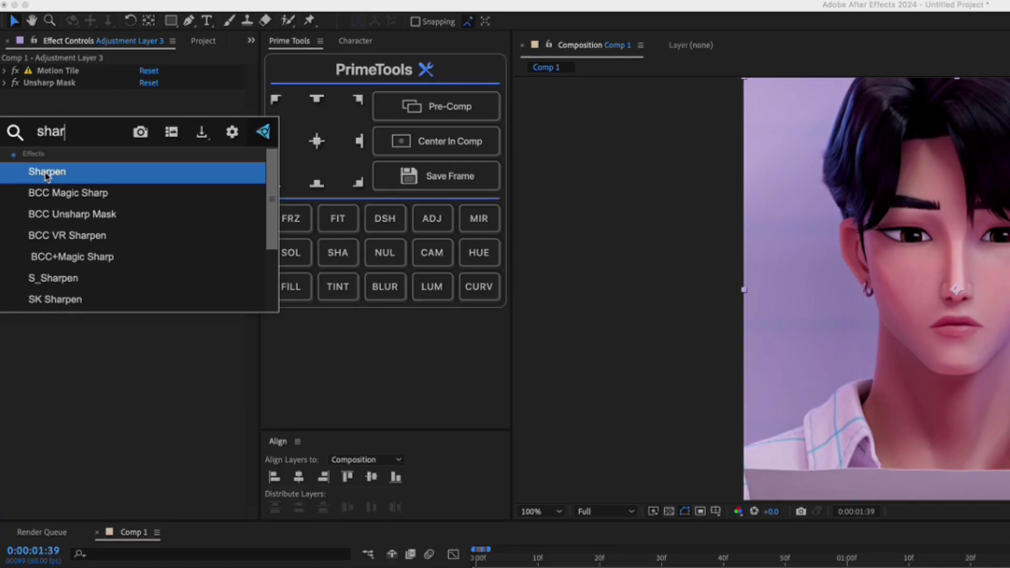
key(Return)
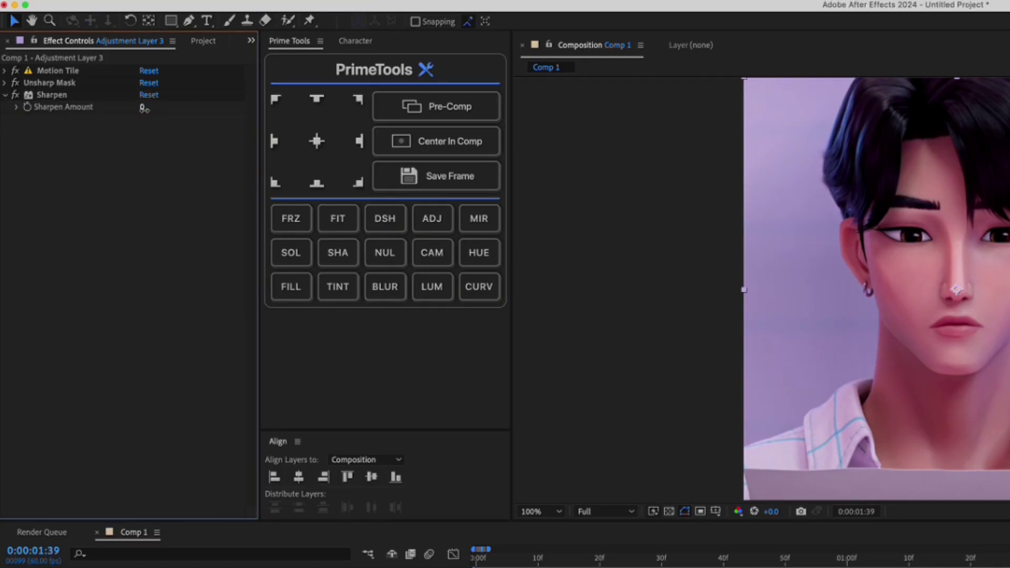
click(143, 108)
text(15)
key(Return)
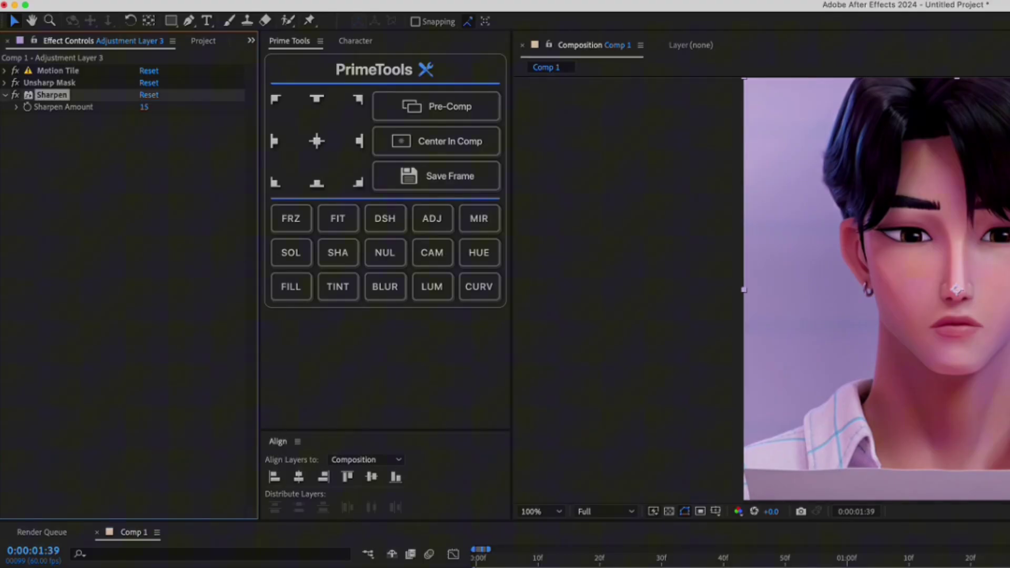
click(5, 96)
click(40, 121)
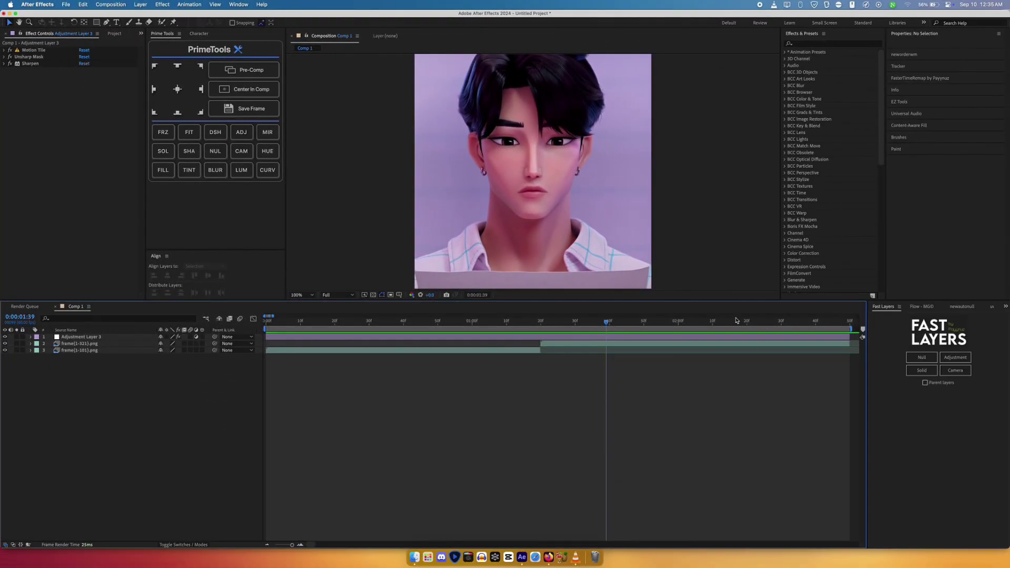
click(354, 324)
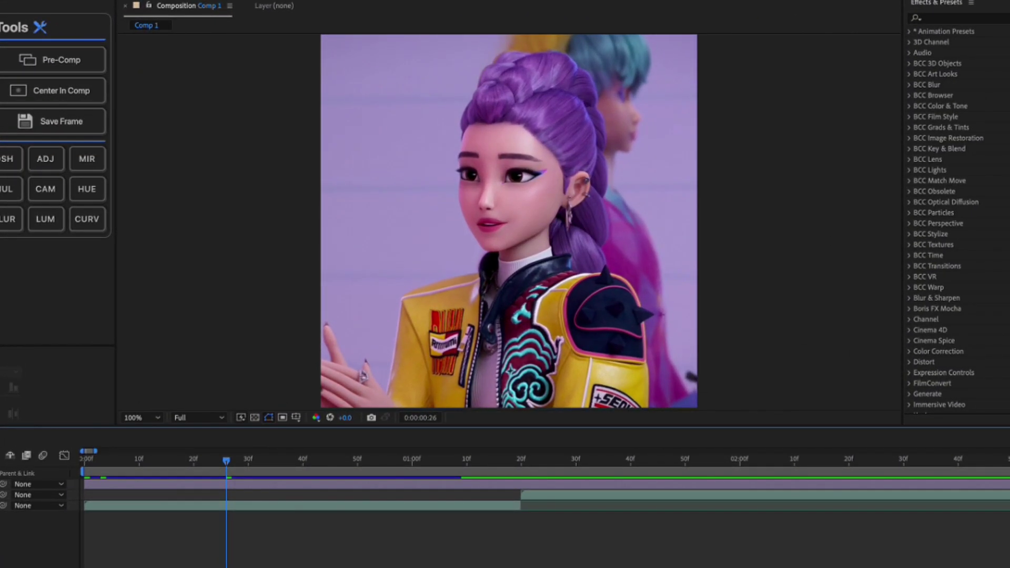
Step: Queue Comp 1 as a QuickTime output using the Apple ProRes 4444 XQ codec
click(59, 3)
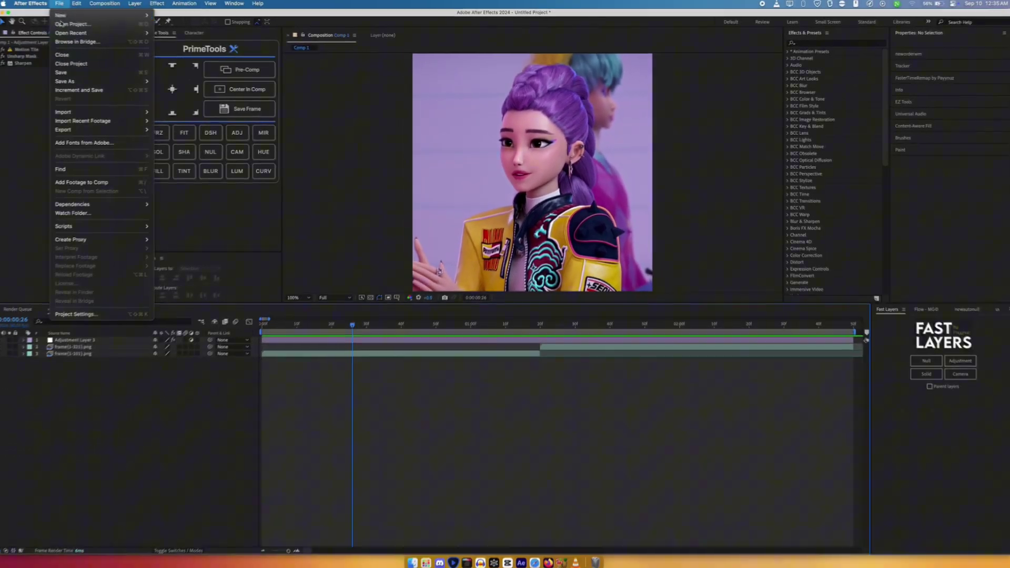
click(205, 138)
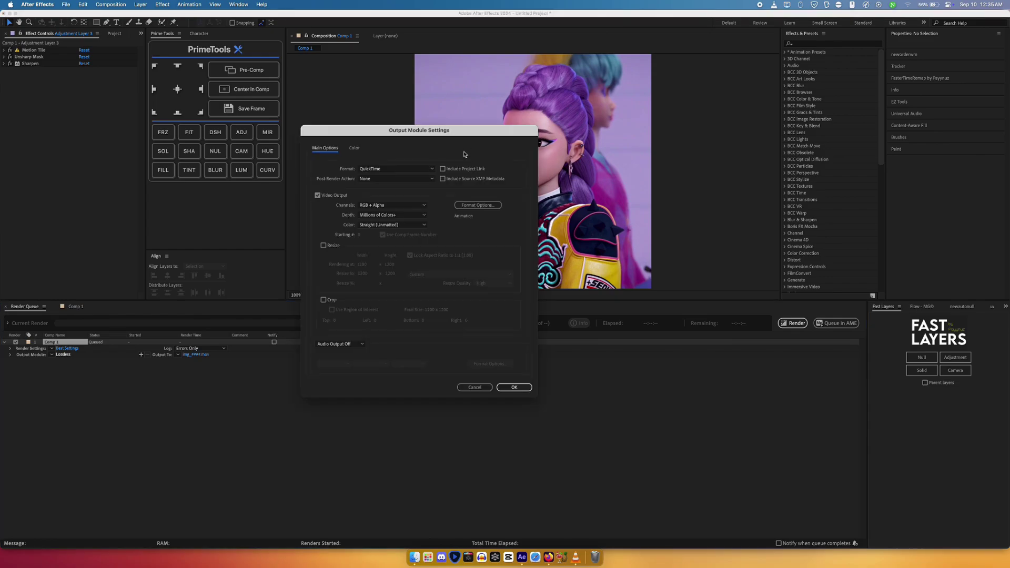
click(477, 205)
click(209, 122)
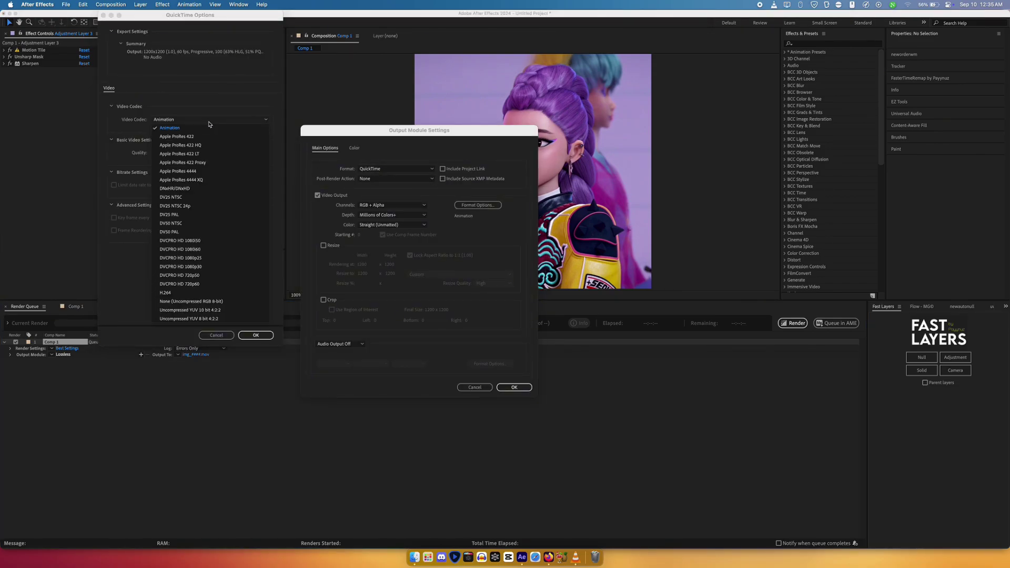
click(196, 180)
key(Return)
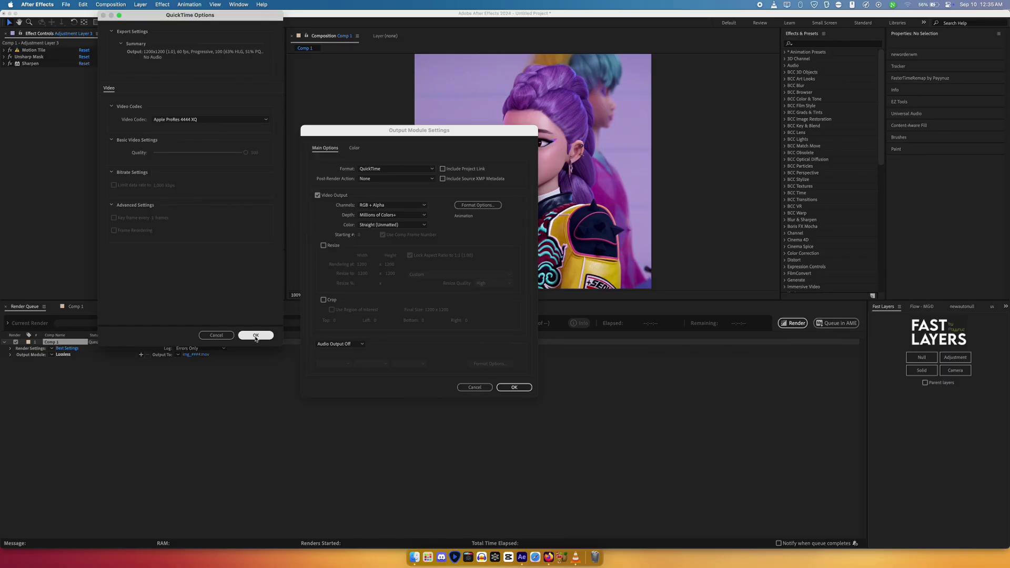
click(514, 387)
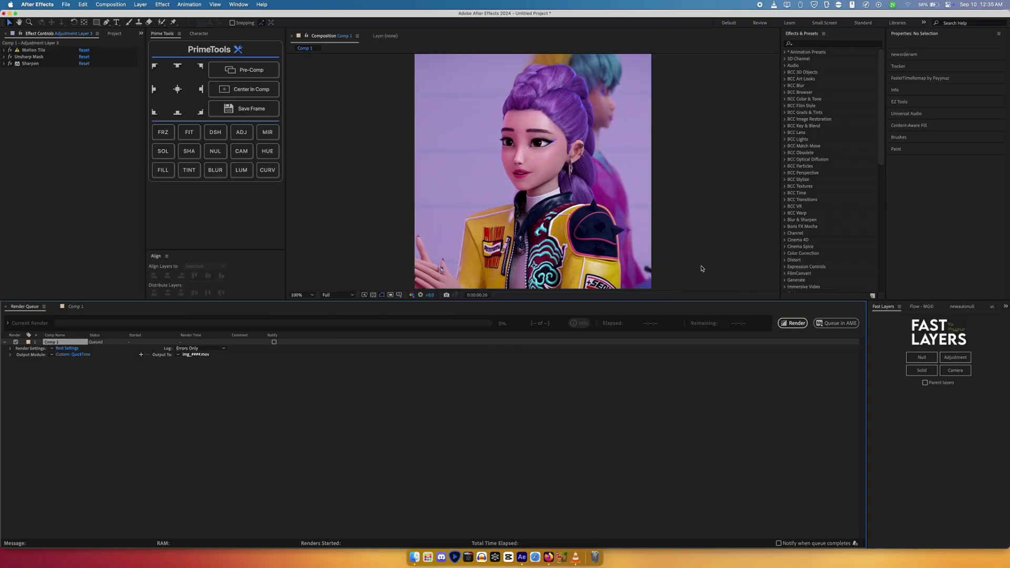
Step: Save the render to the Renders folder as Comp 1.mov and render it
click(195, 355)
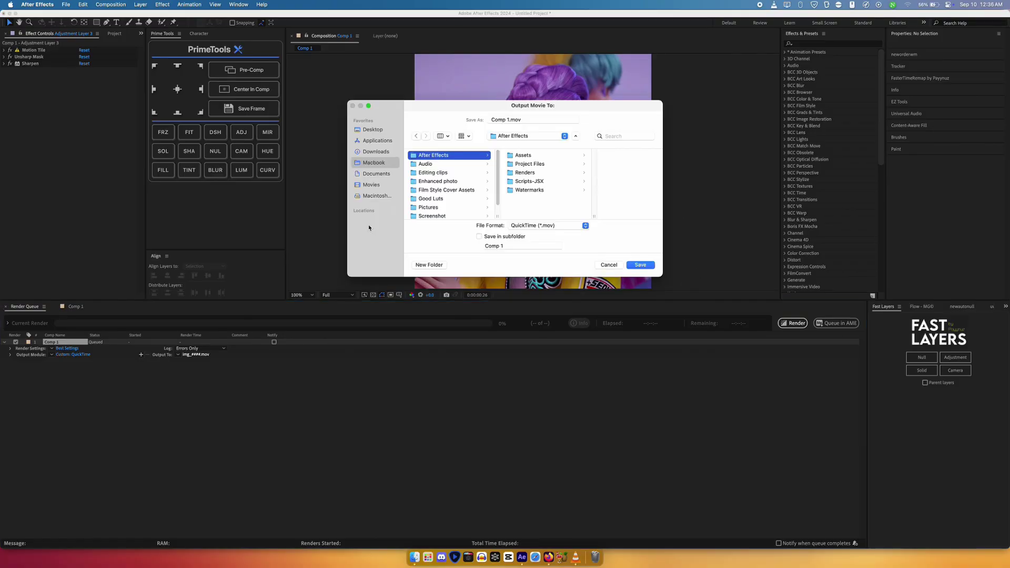
click(526, 172)
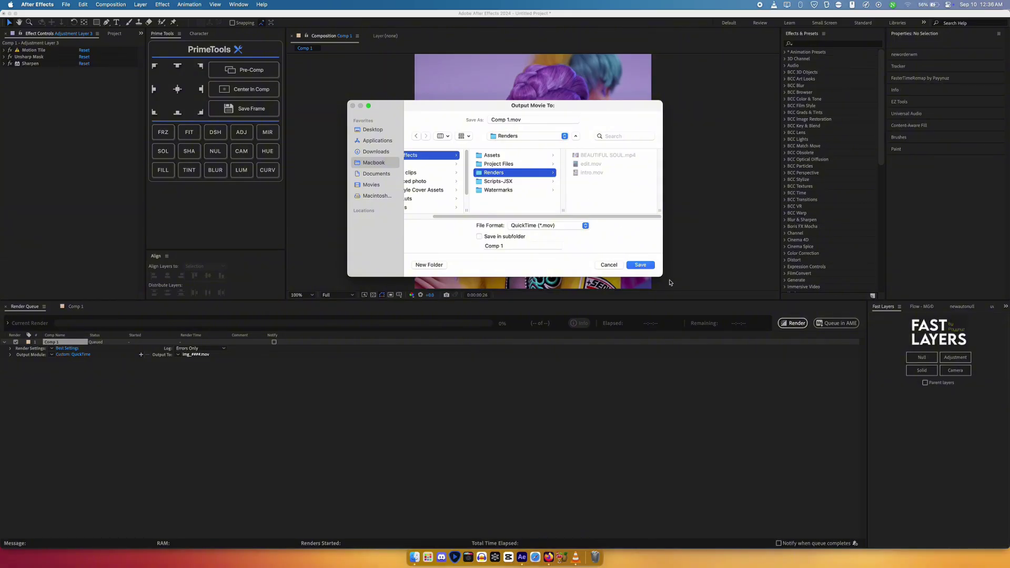
click(644, 267)
click(793, 323)
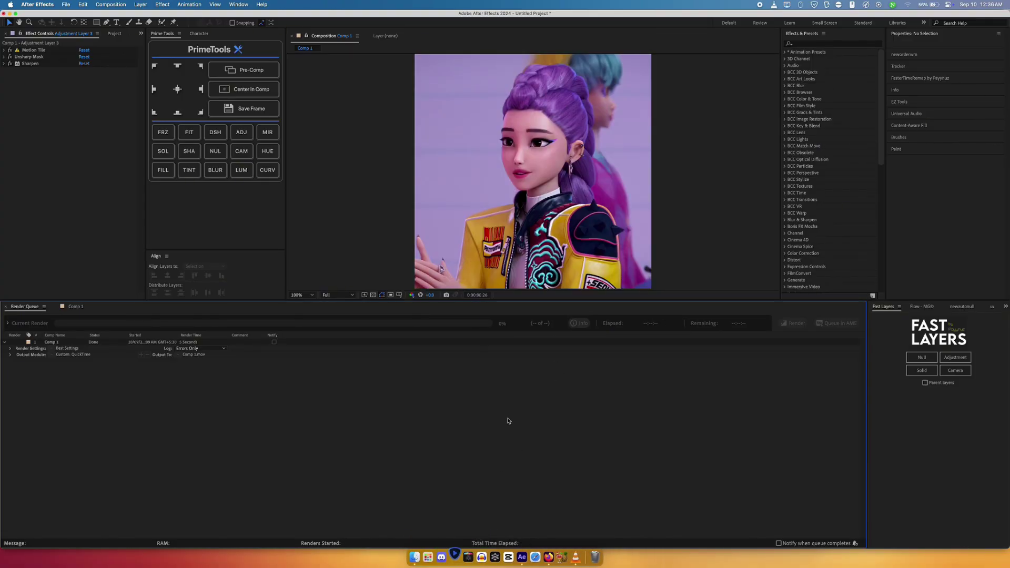
Step: Load Comp 1.mov in Topaz and max Recover Details and Reduce Noise to 100
click(548, 258)
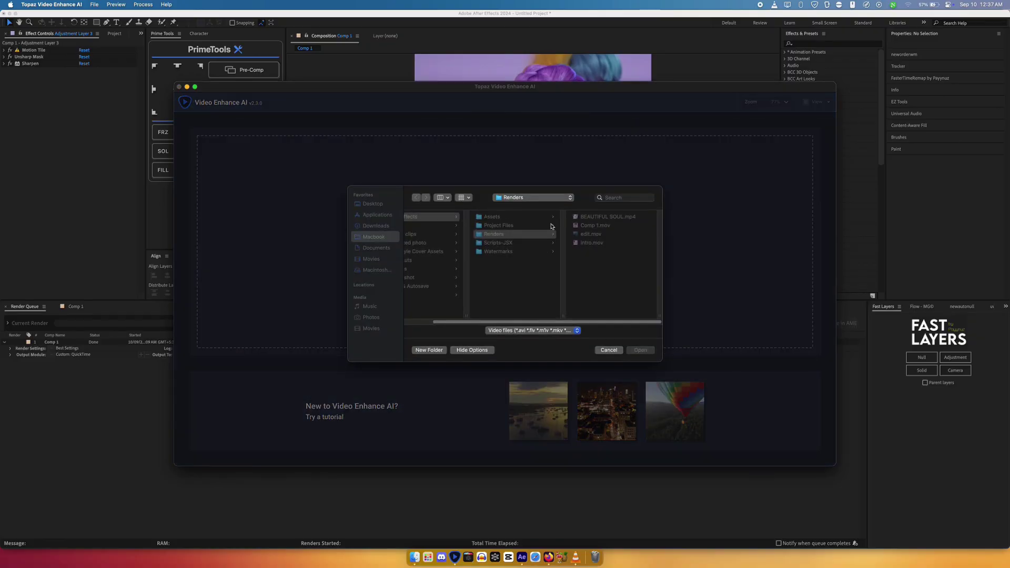
double_click(591, 226)
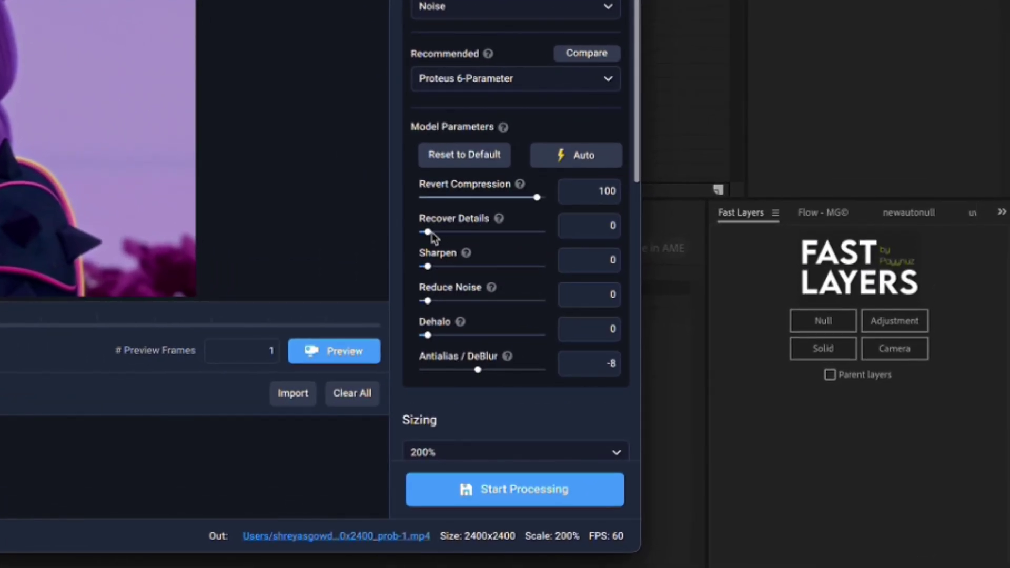
drag(428, 232, 575, 234)
drag(427, 302, 638, 305)
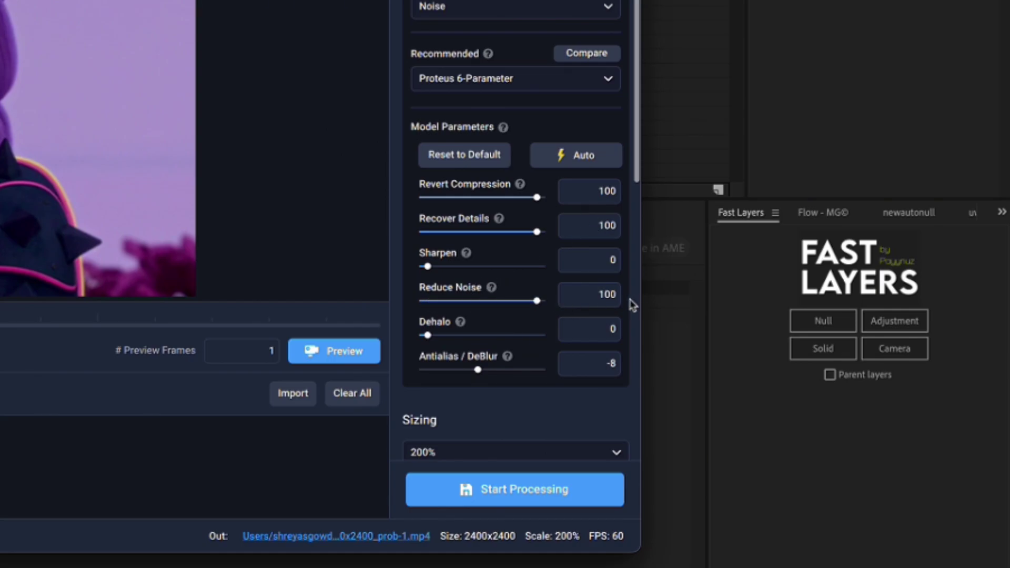
Step: Set Dehalo to 69, Antialias/DeBlur to 100, and keep output size at 200%
double_click(613, 330)
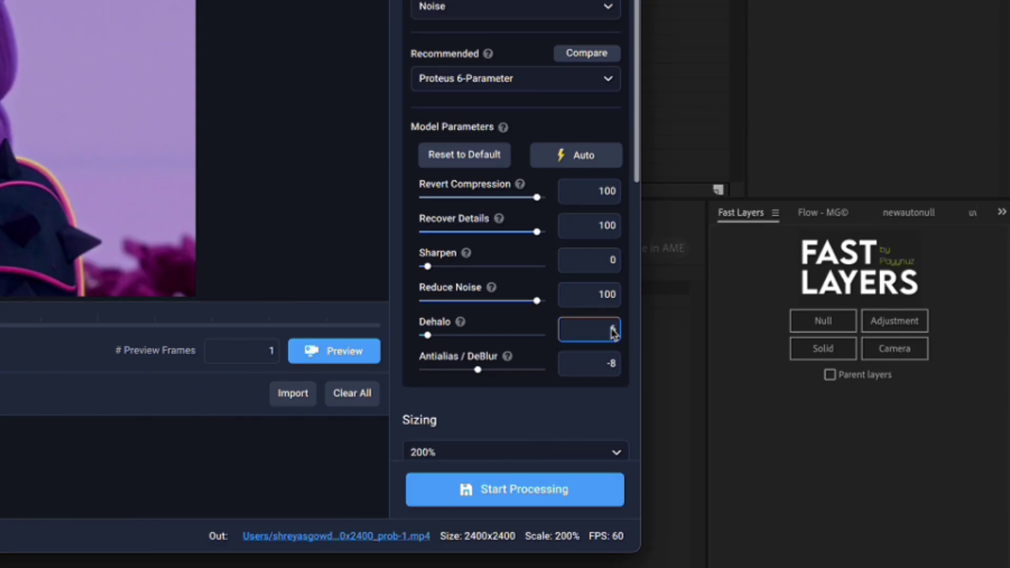
text(60)
key(Return)
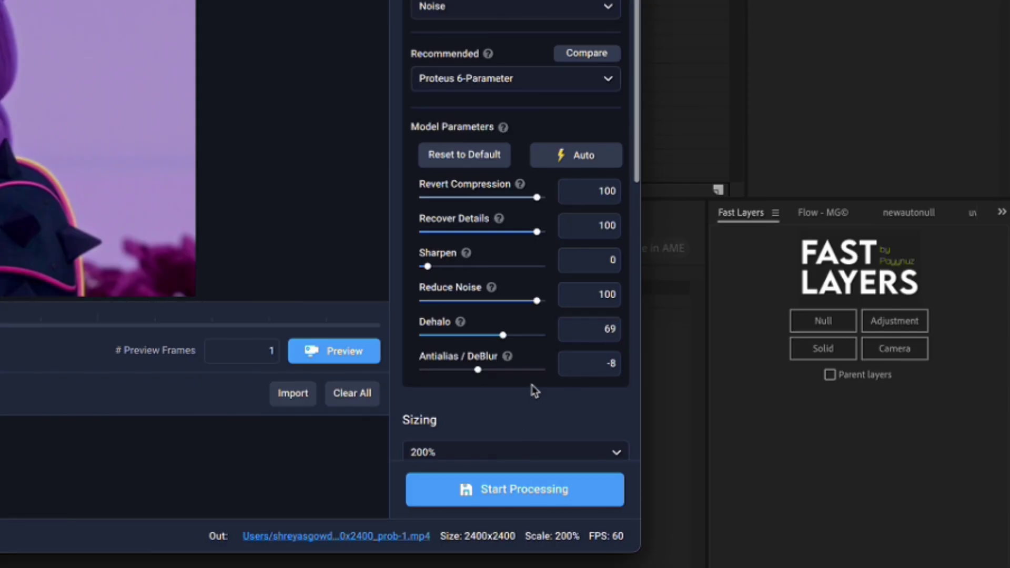
drag(478, 370, 712, 378)
scroll(530, 410, down, 2)
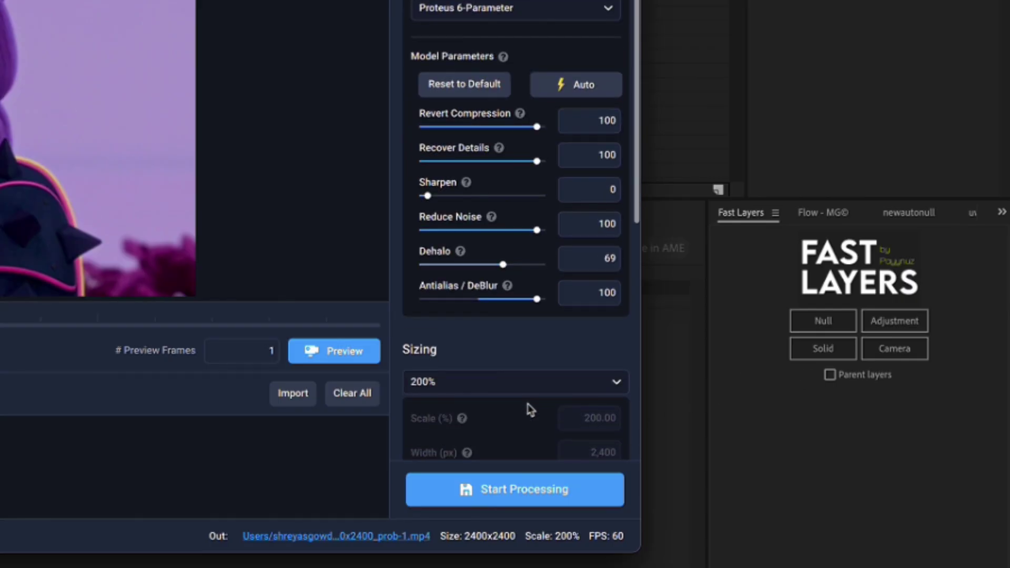
click(522, 388)
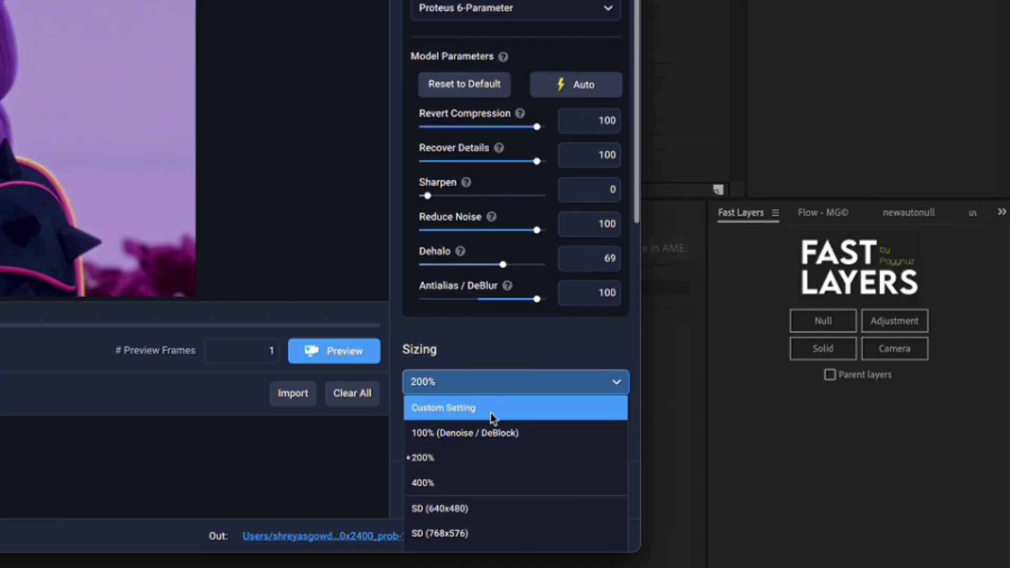
click(467, 457)
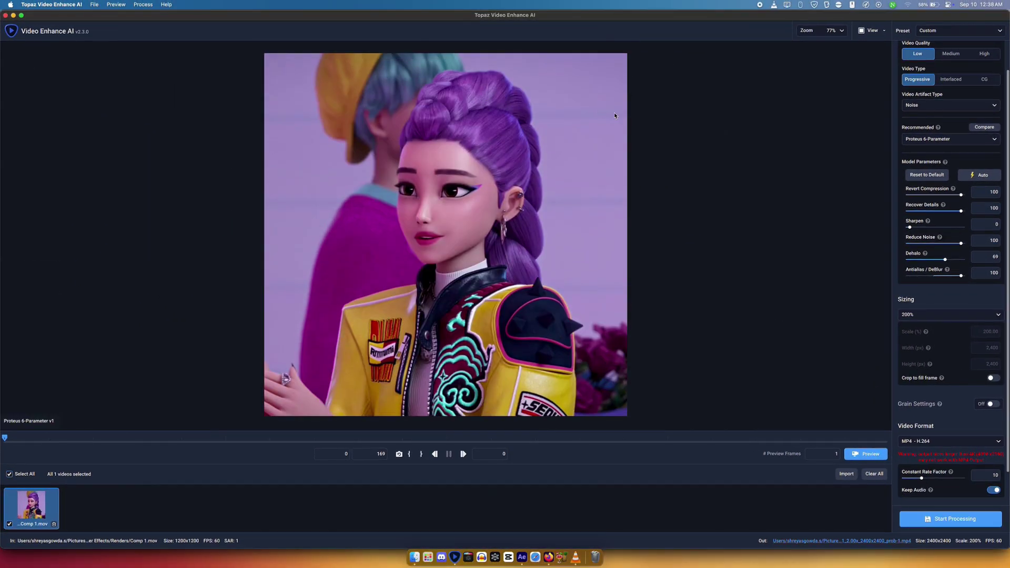
scroll(485, 262, up, 2)
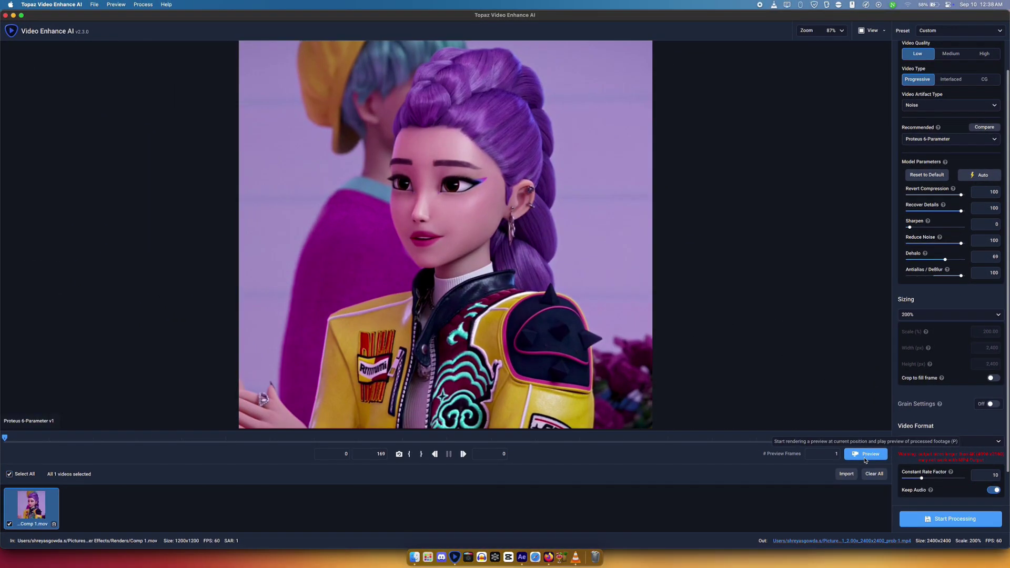
Step: Preview the enhanced footage beside the original, zoom around, then stop the preview
click(868, 454)
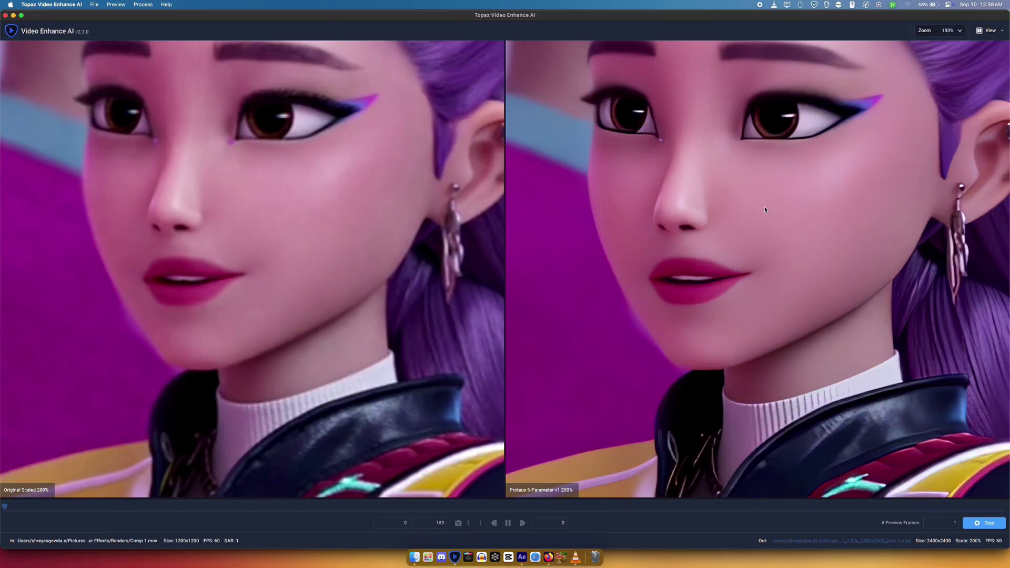
scroll(736, 348, up, 5)
scroll(747, 313, down, 3)
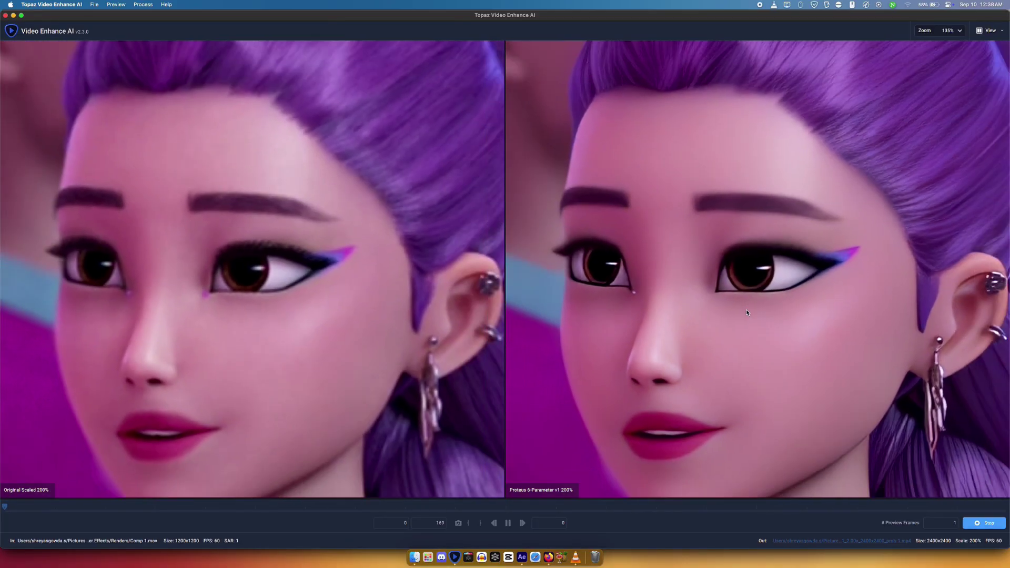
scroll(746, 313, down, 2)
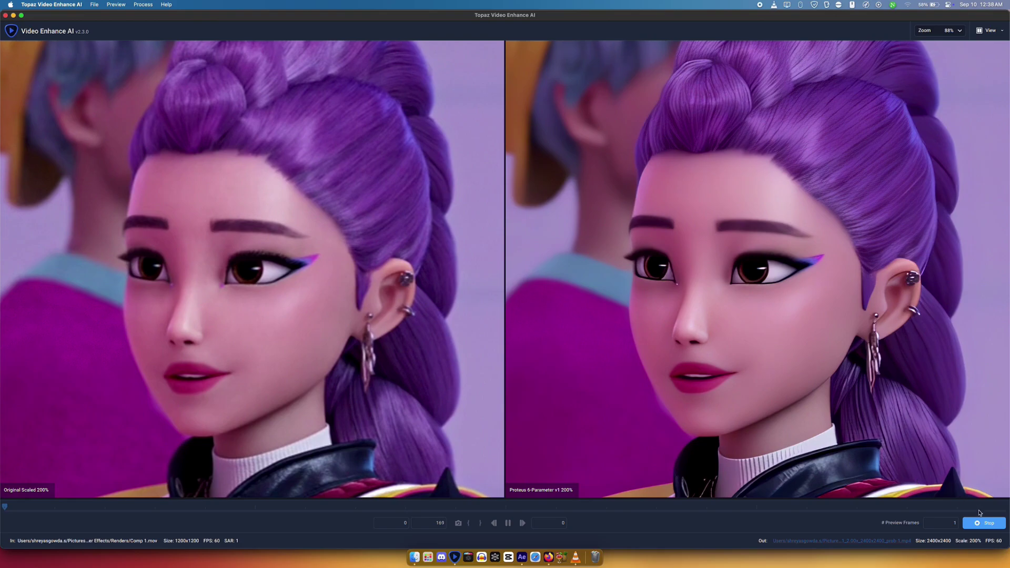
click(982, 523)
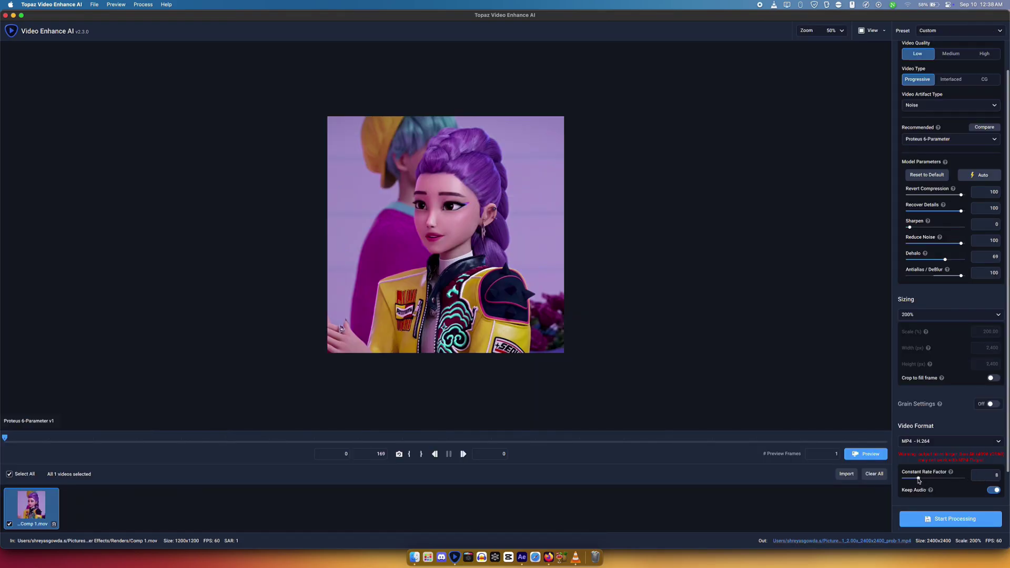
Step: Turn off Keep Audio, start processing the MP4, and dismiss the Free Trial notice
click(992, 490)
click(941, 519)
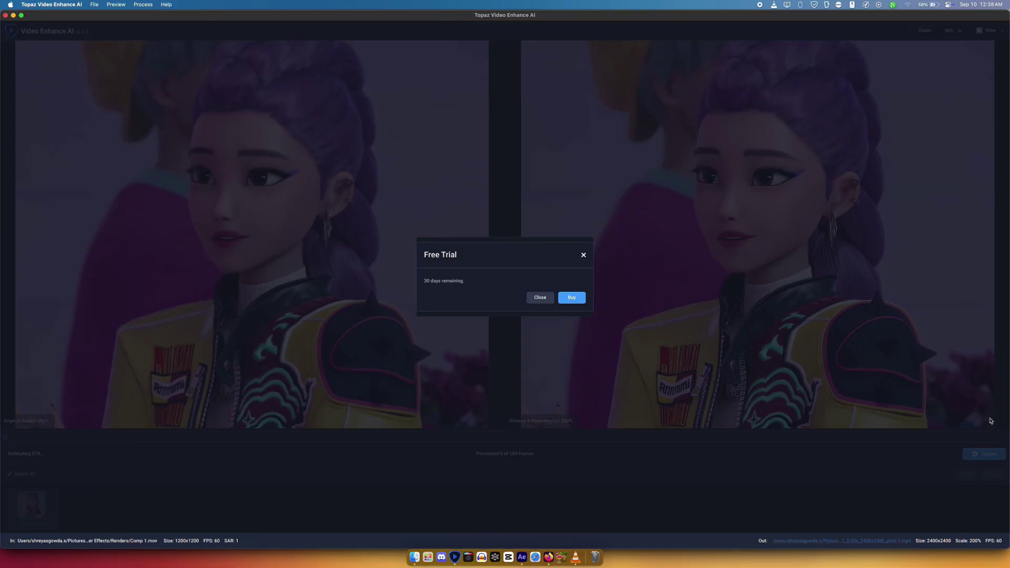
click(540, 298)
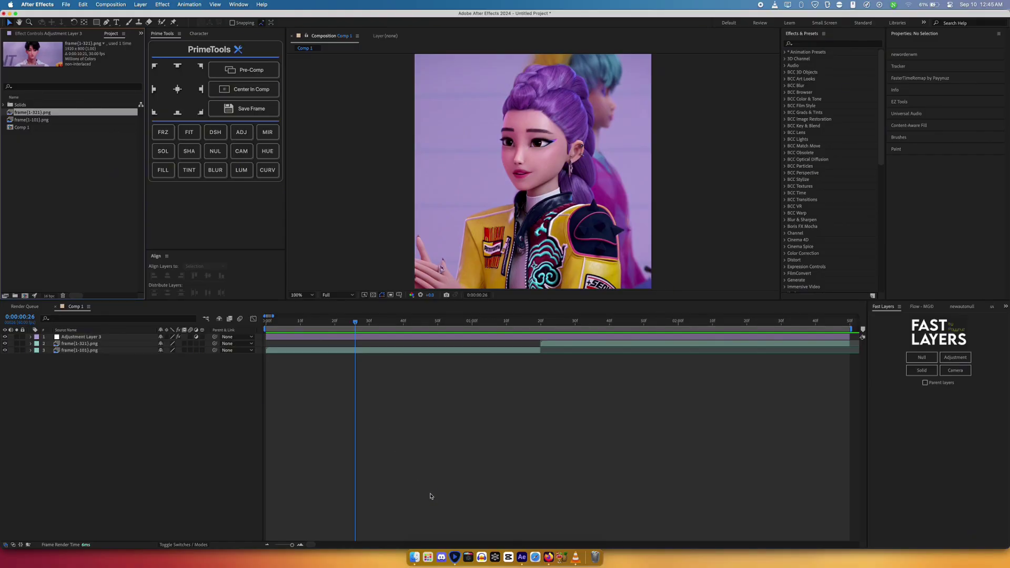
Step: Drag the upscaled Topaz MP4 from Finder into Comp 1 and scale it to 50%
click(414, 557)
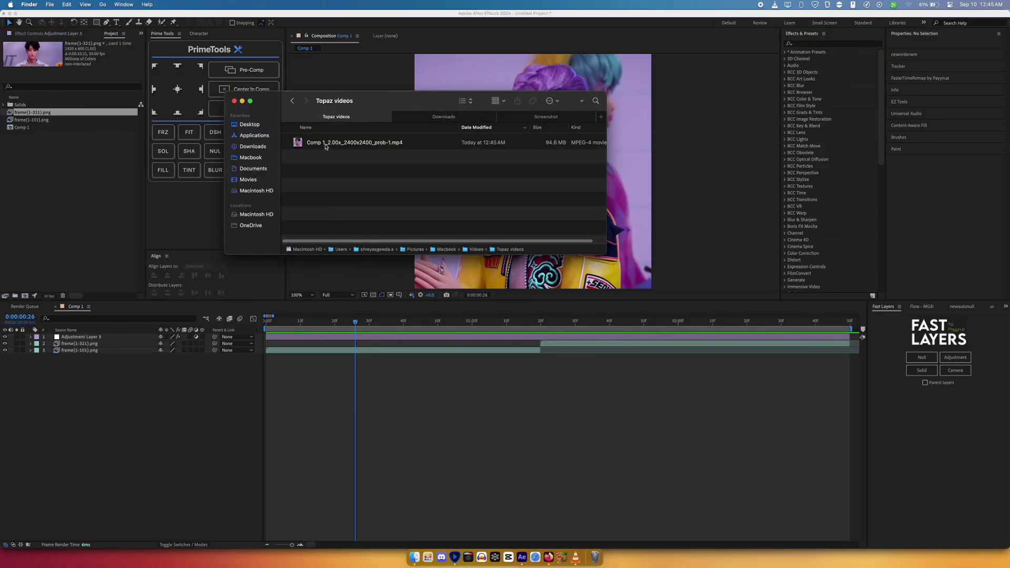
drag(326, 147, 71, 387)
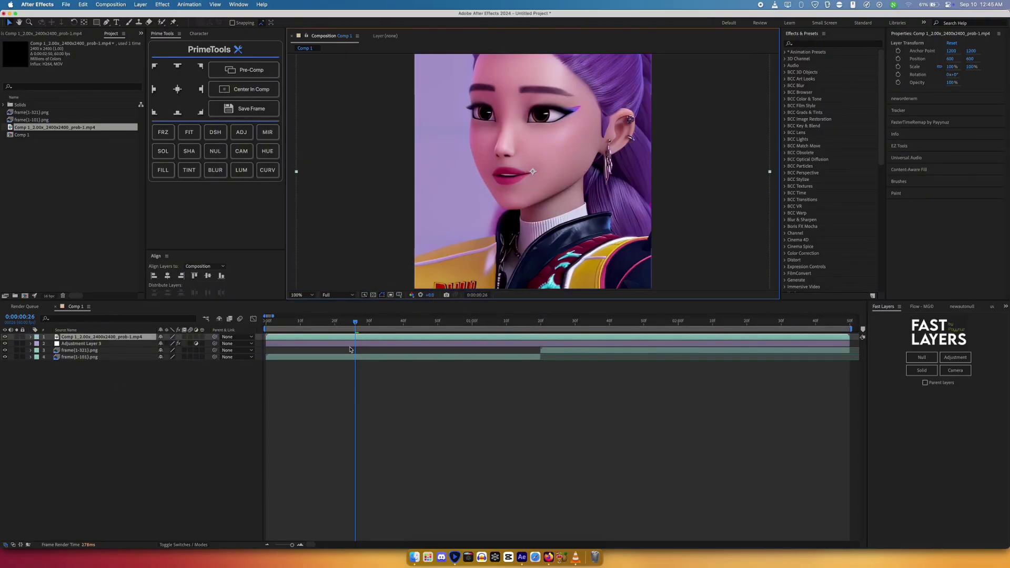
key(s)
click(173, 343)
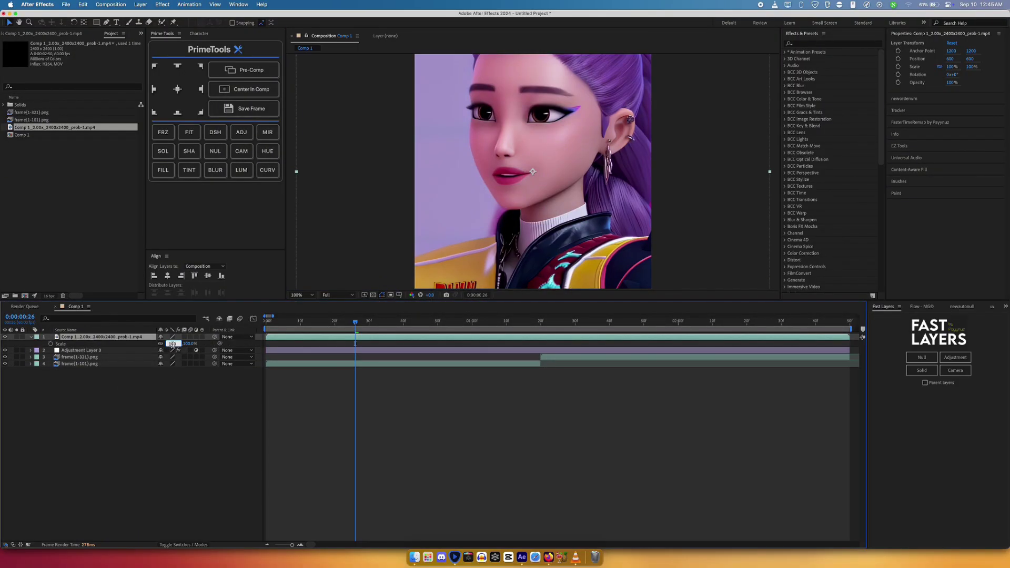
key(Return)
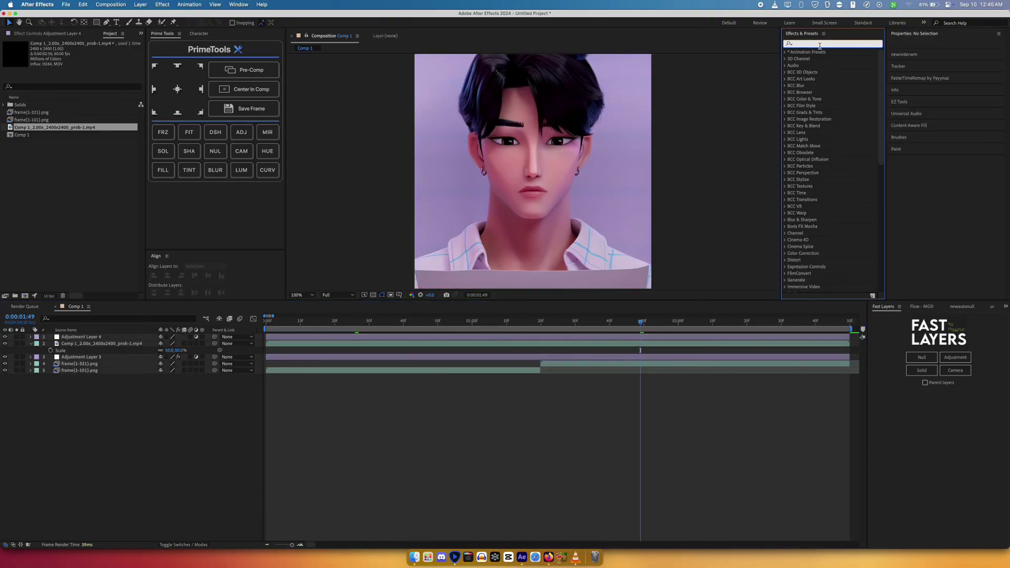
Step: Drag the Essential Main CC 6 preset onto Adjustment Layer 4
text(ess)
scroll(868, 213, down, 5)
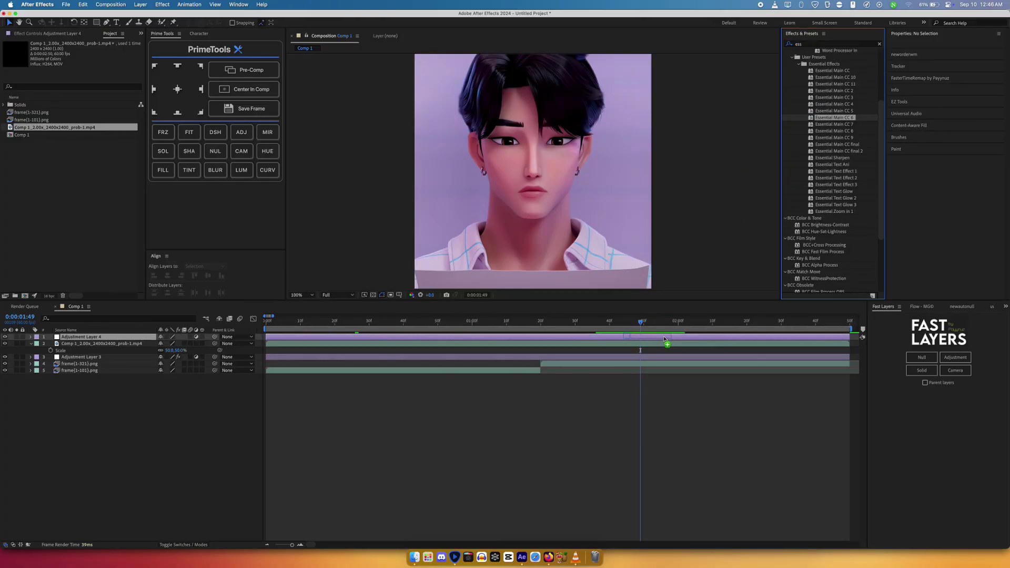
drag(850, 119, 676, 338)
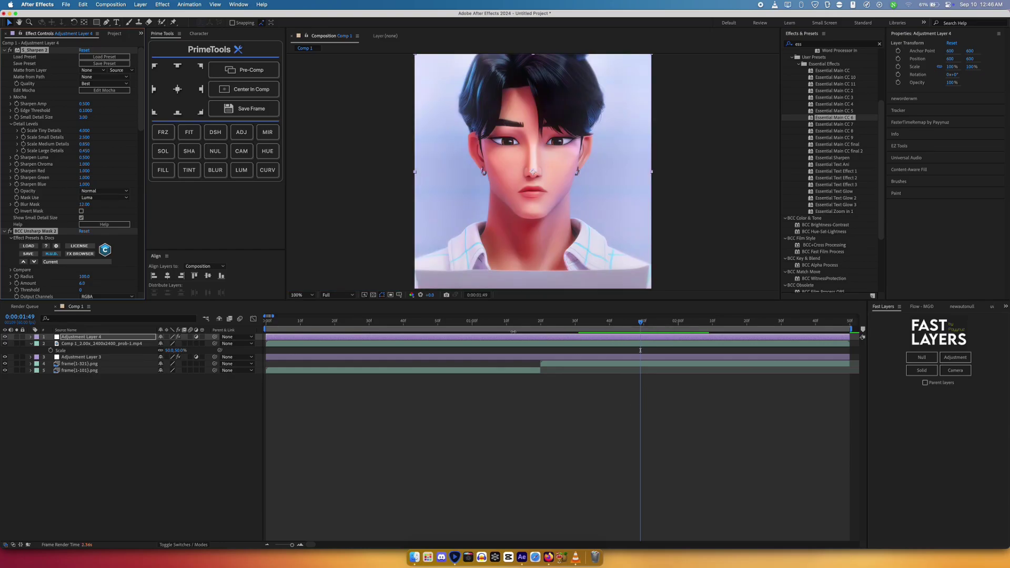
click(442, 324)
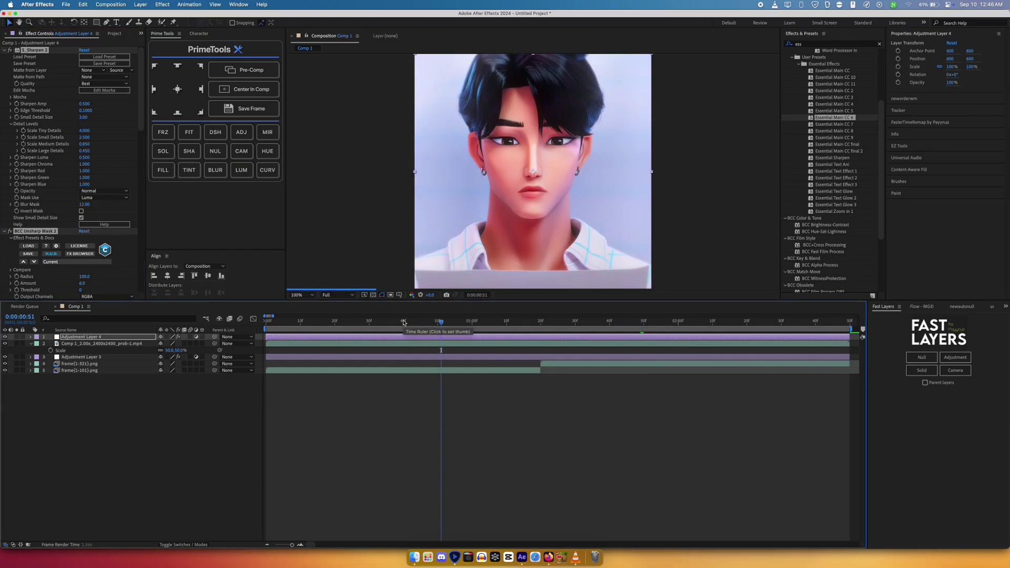
Step: Toggle Adjustment Layer 4 on and off to compare, scrubbing to 0:00:02:15
click(606, 419)
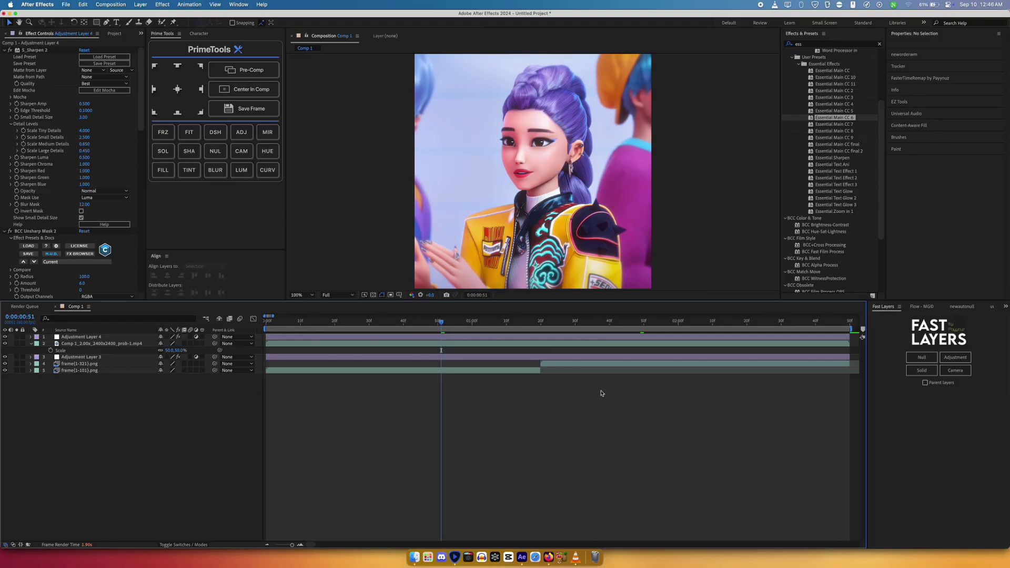
click(5, 338)
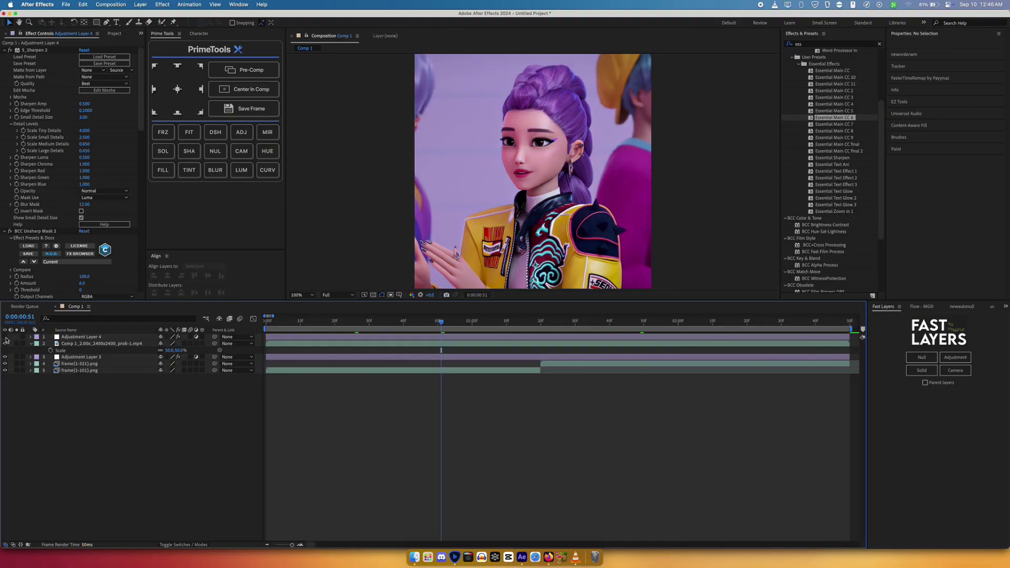
click(6, 337)
click(6, 338)
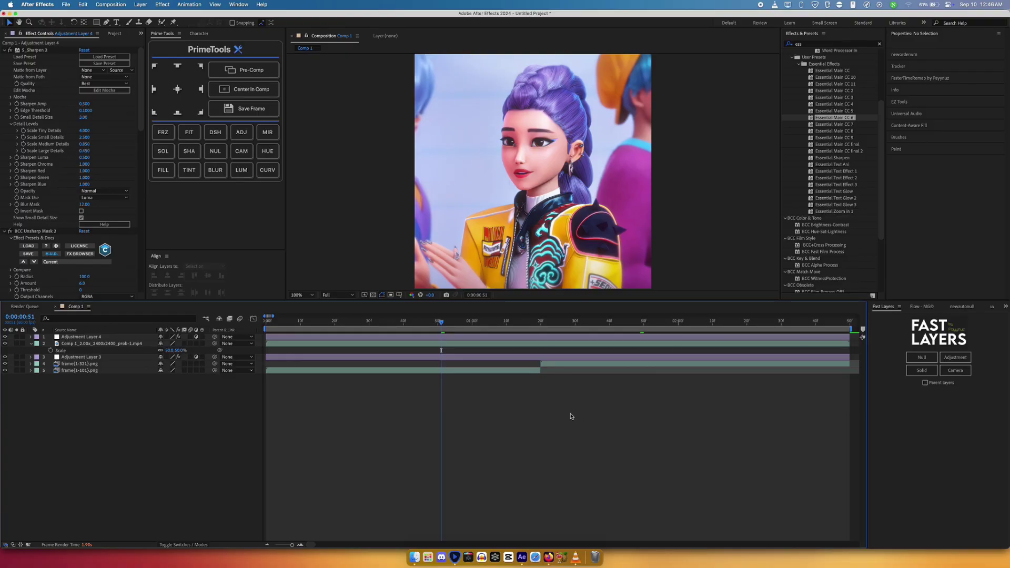
key(s)
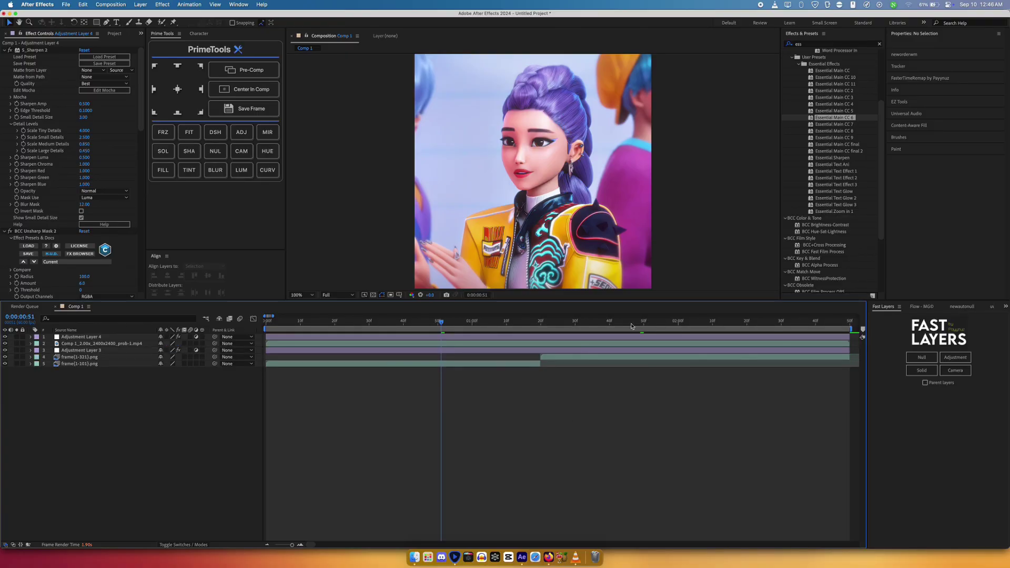
click(661, 321)
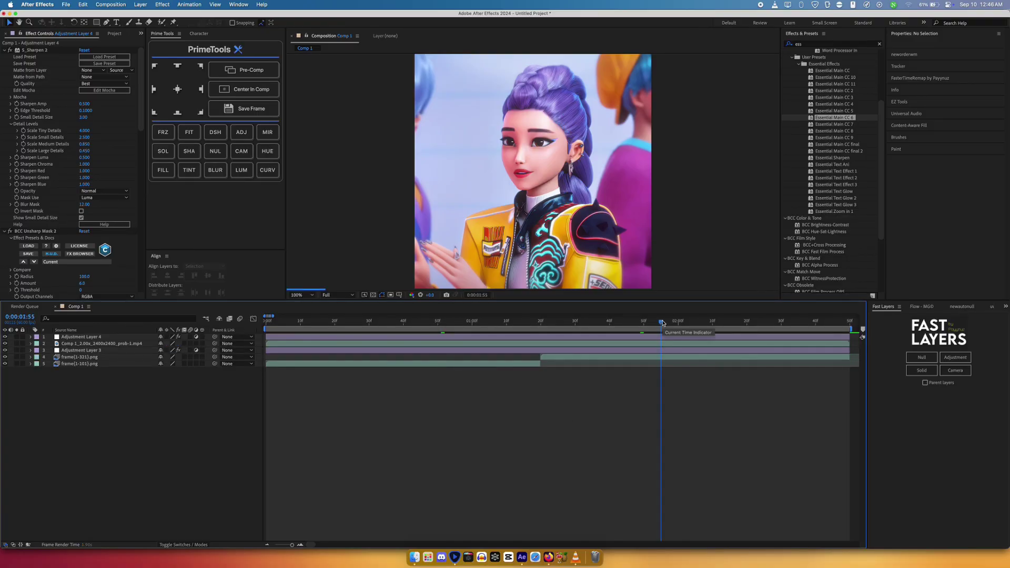
click(729, 322)
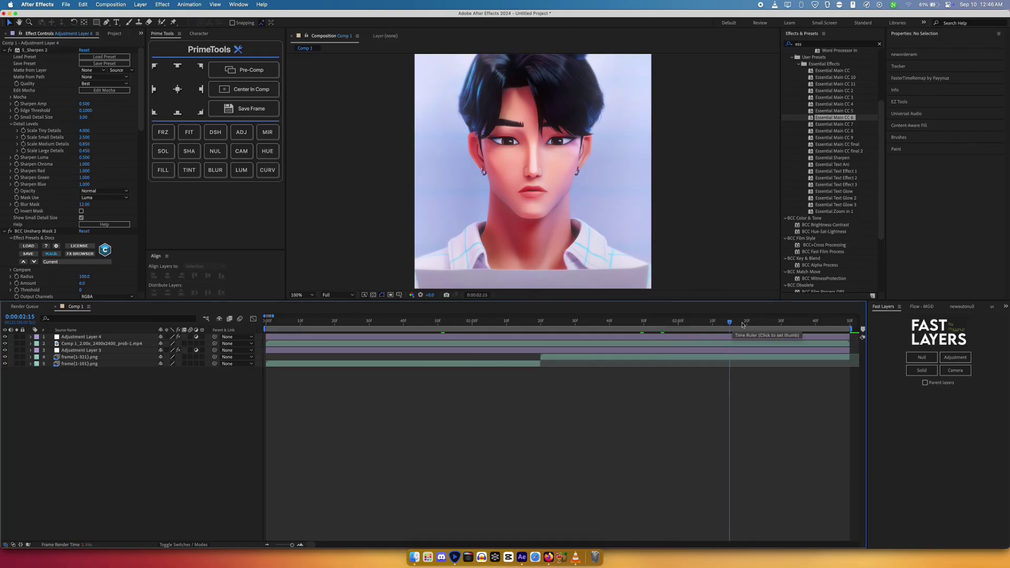